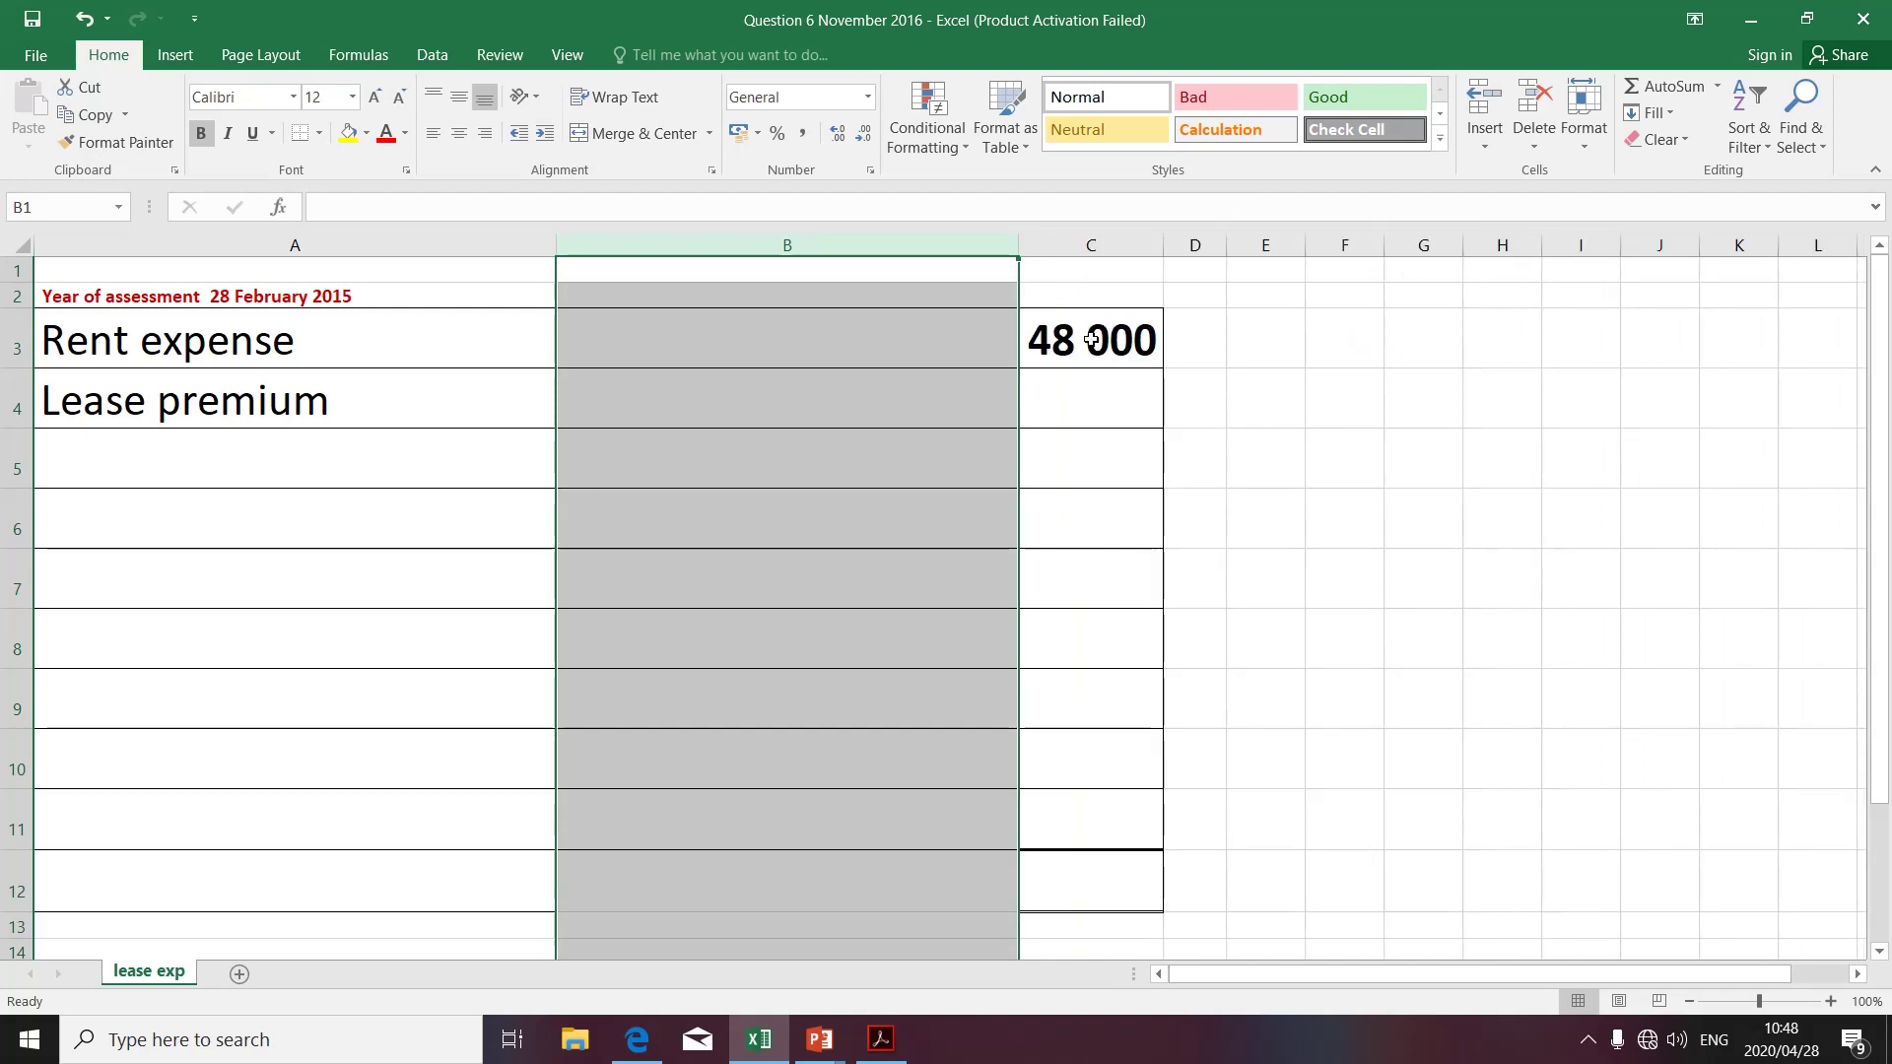
Narrow column B slightly by moving its boundary with column C.
left_click(1121, 335)
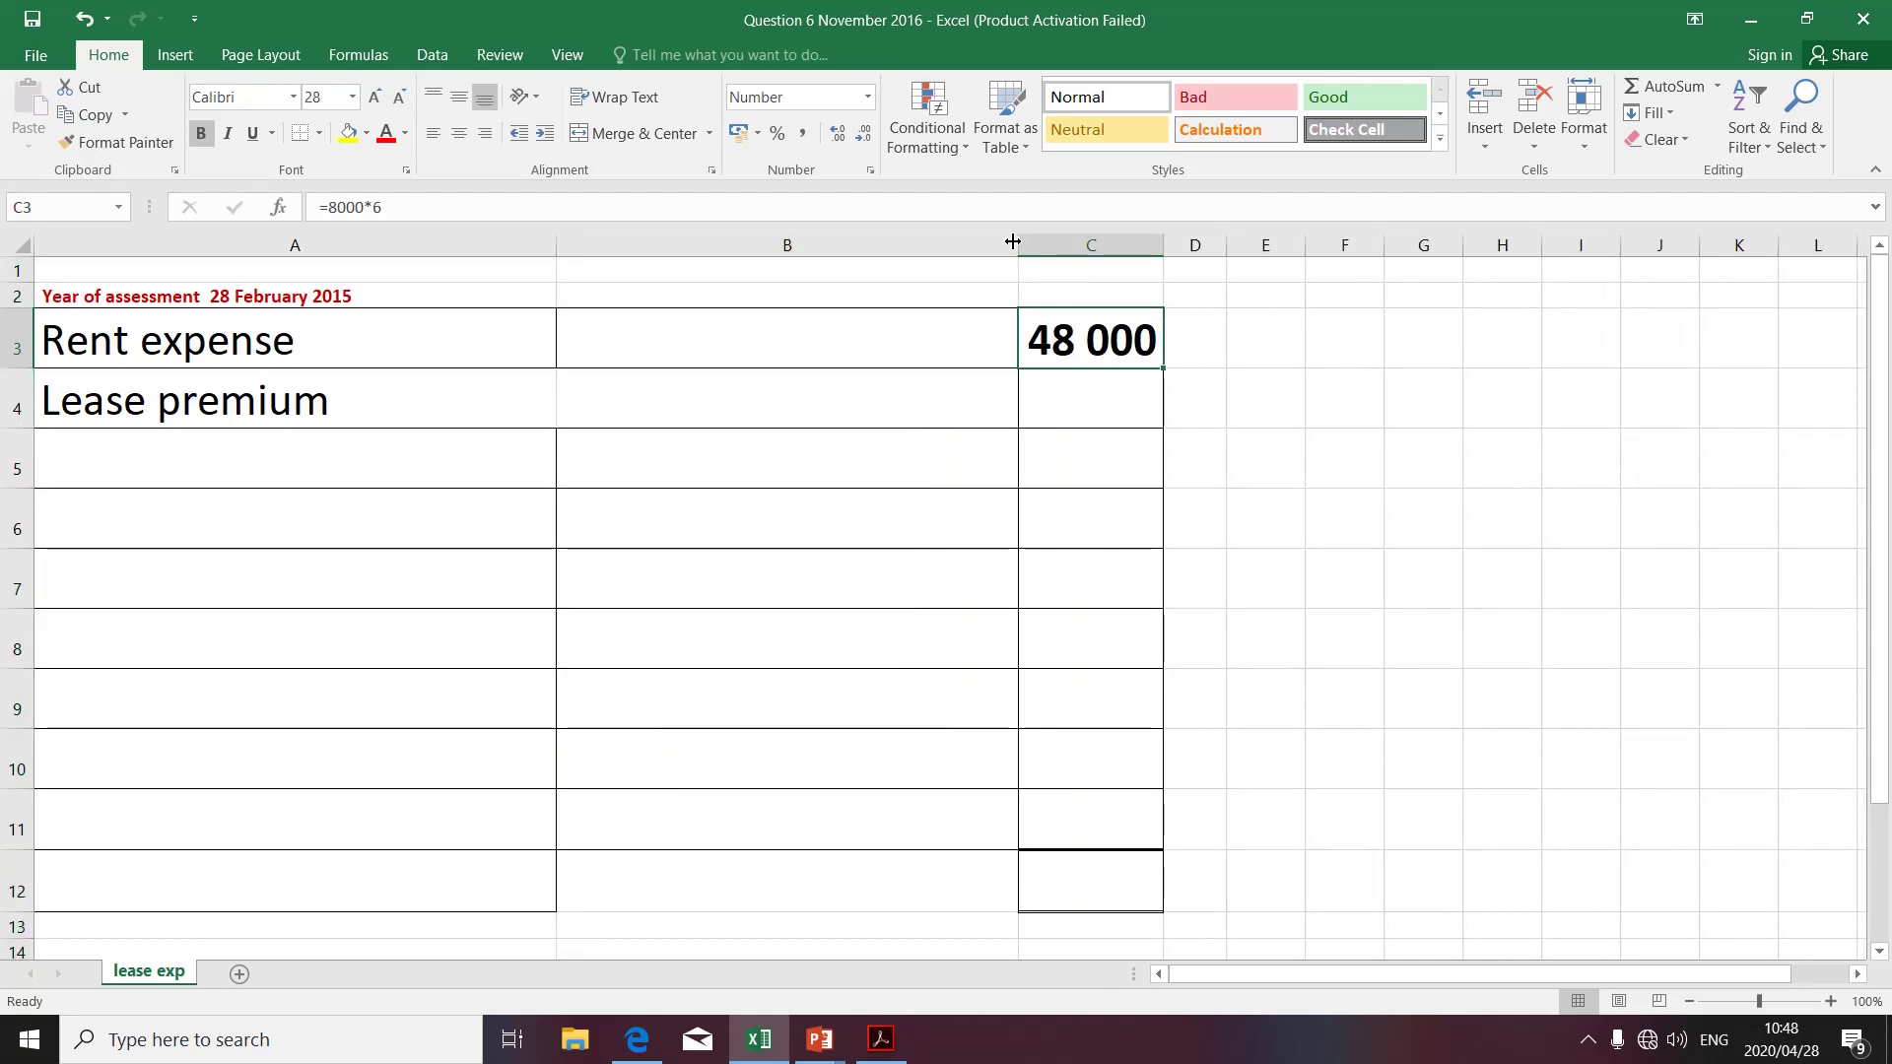
left_click_drag(1017, 242, 924, 239)
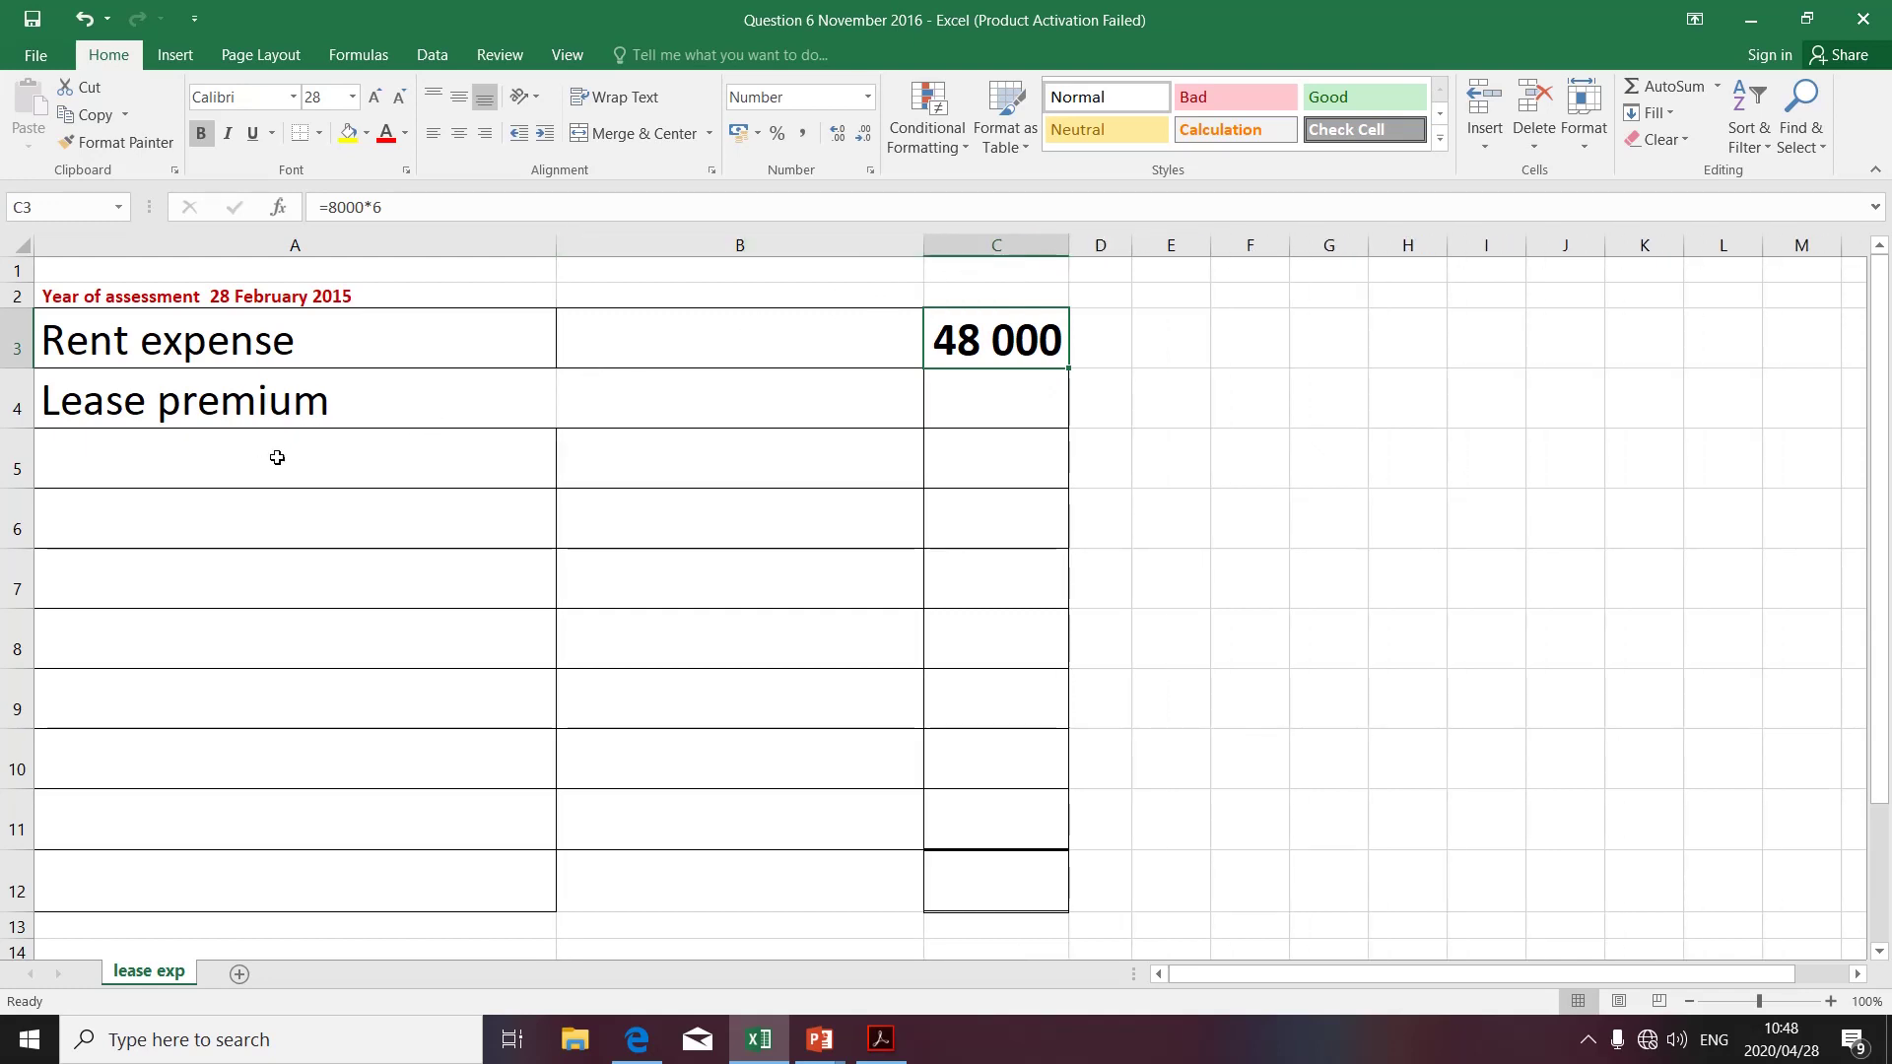
Check the section 11(f) premium rule in the PowerPoint slide show, return to Excel and enter "limited the greater:" in cell A5.
left_click(158, 457)
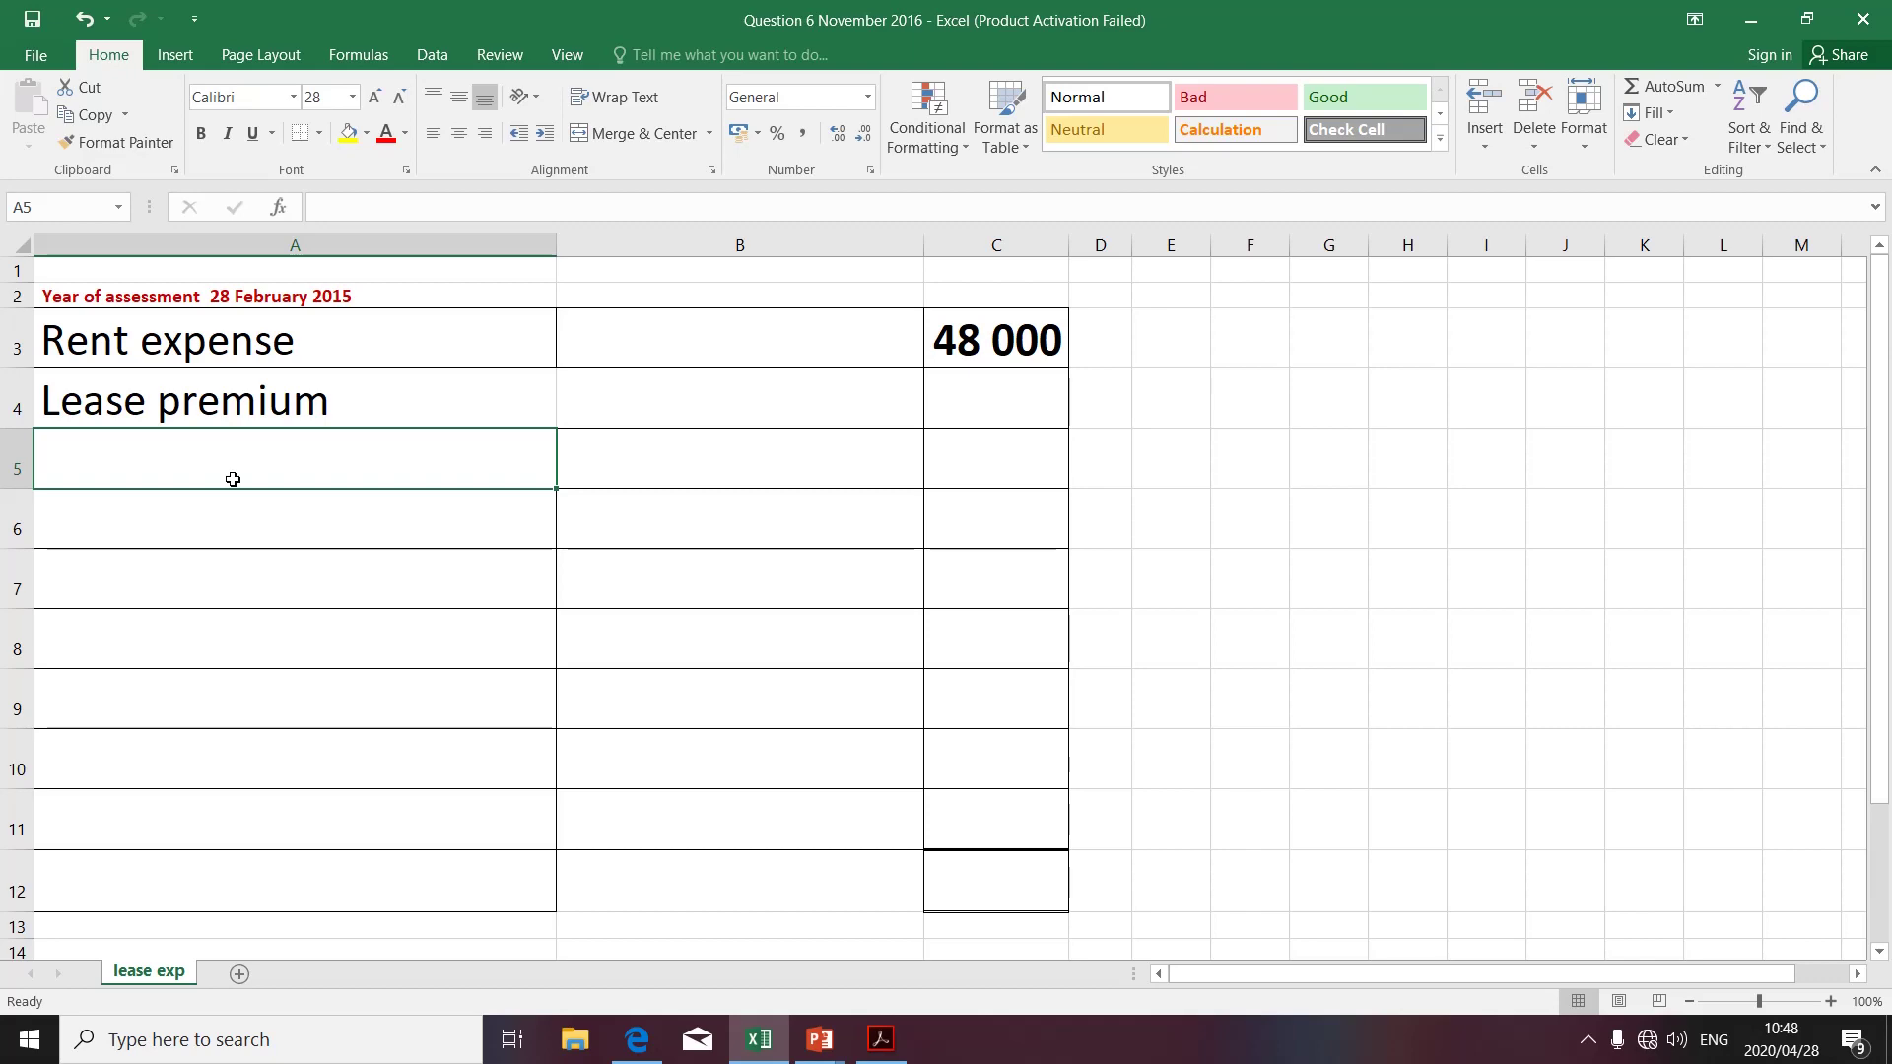
key("alt+Tab")
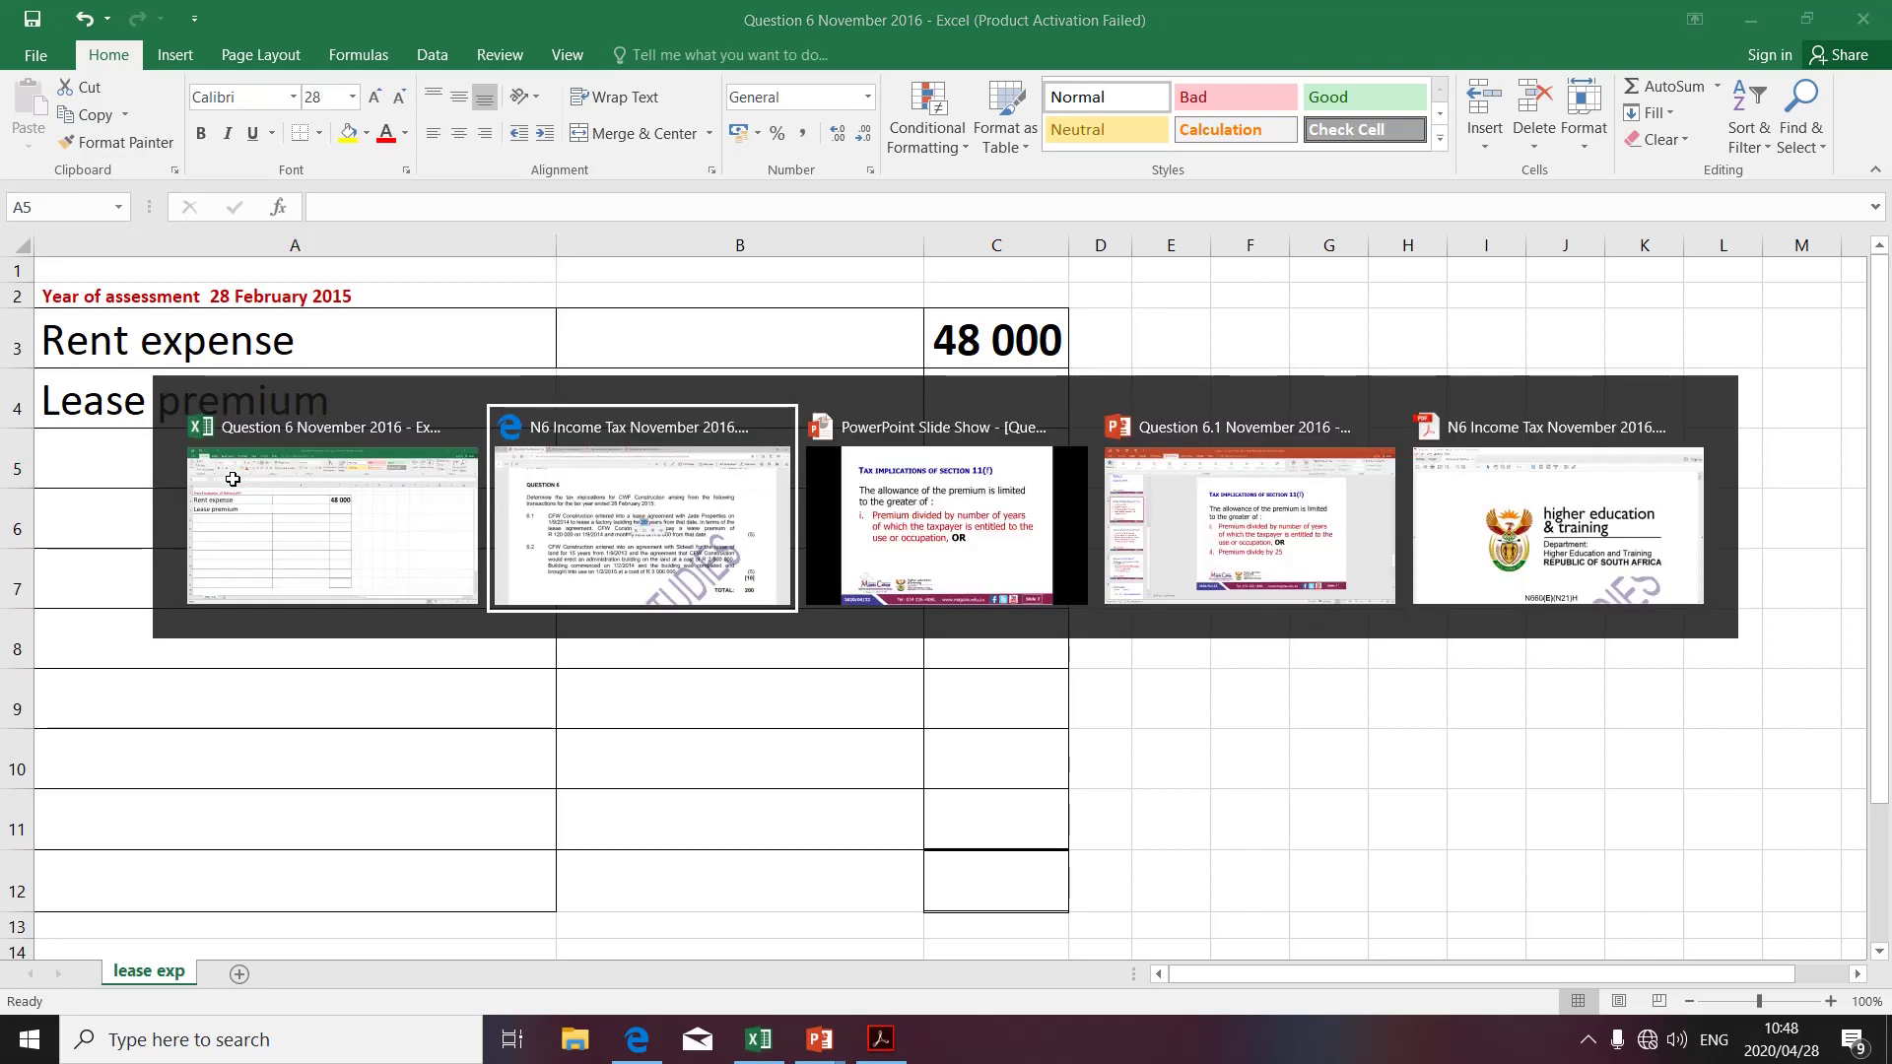
key("alt+Tab")
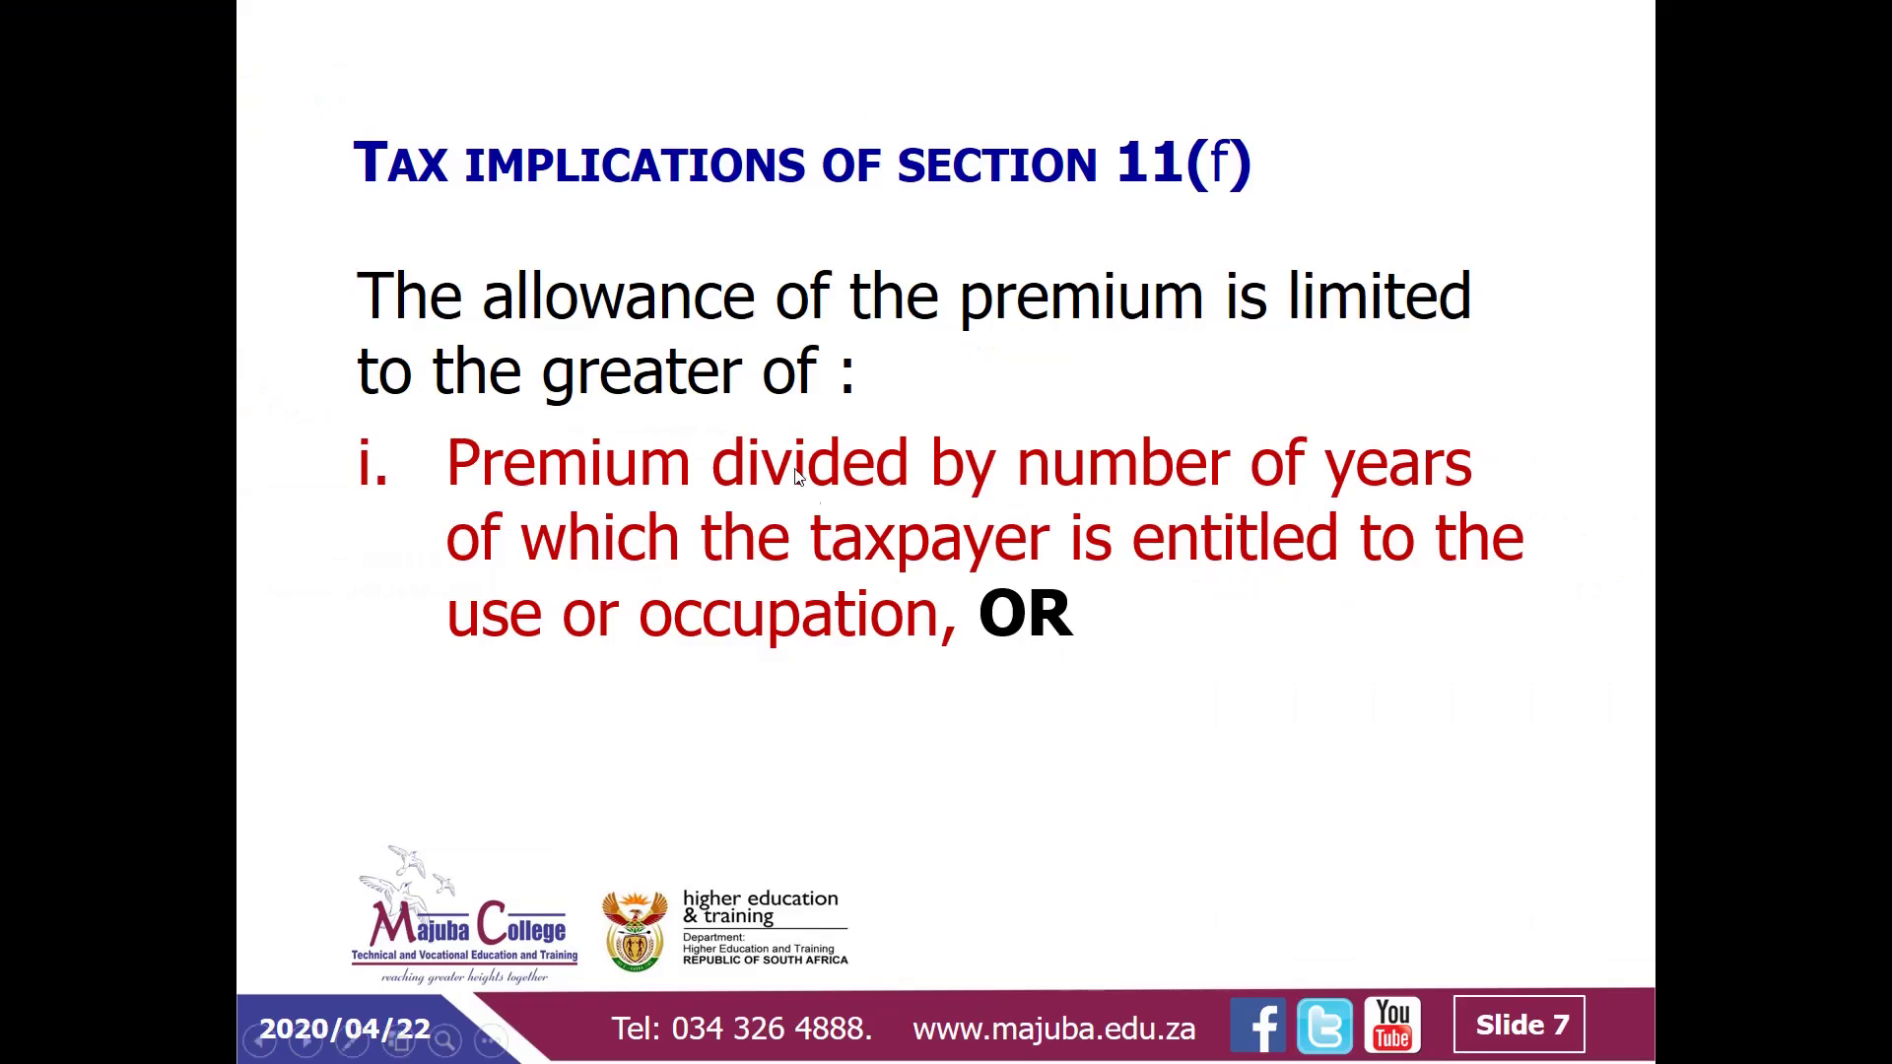
key("alt+Tab")
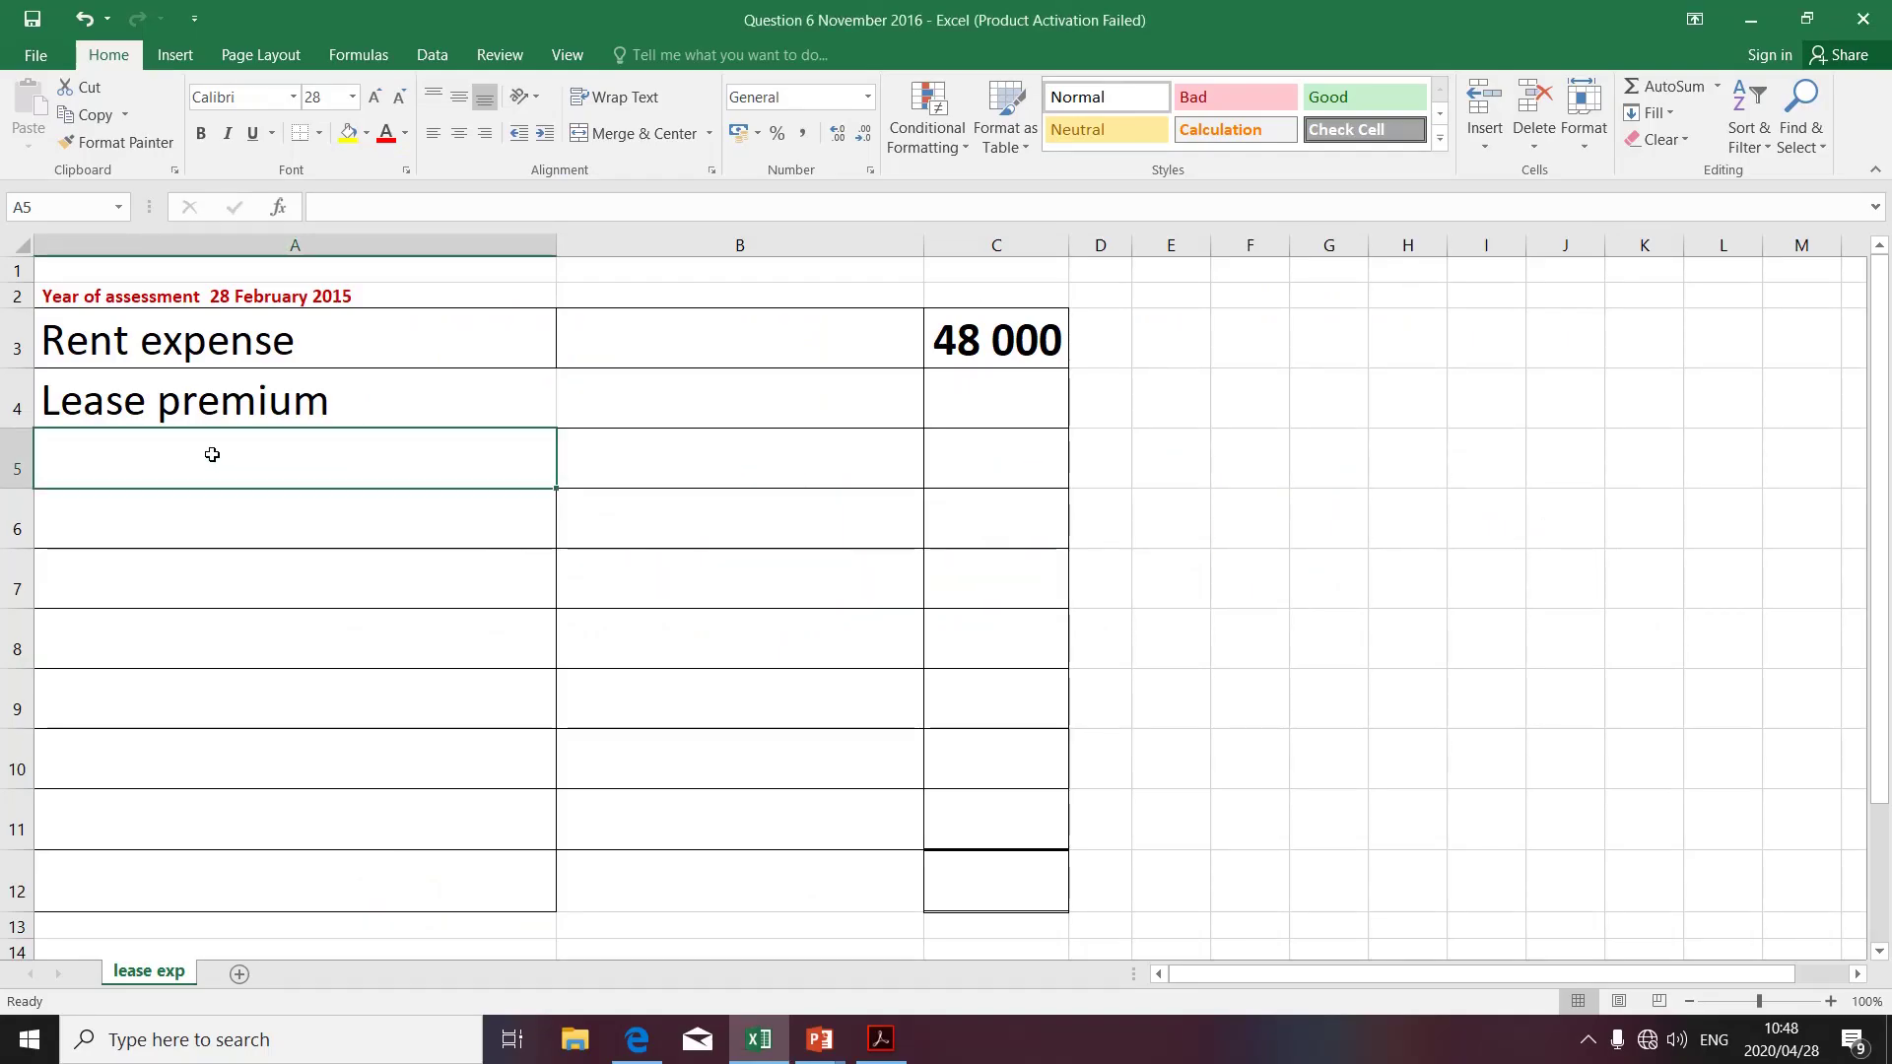
type("limited ")
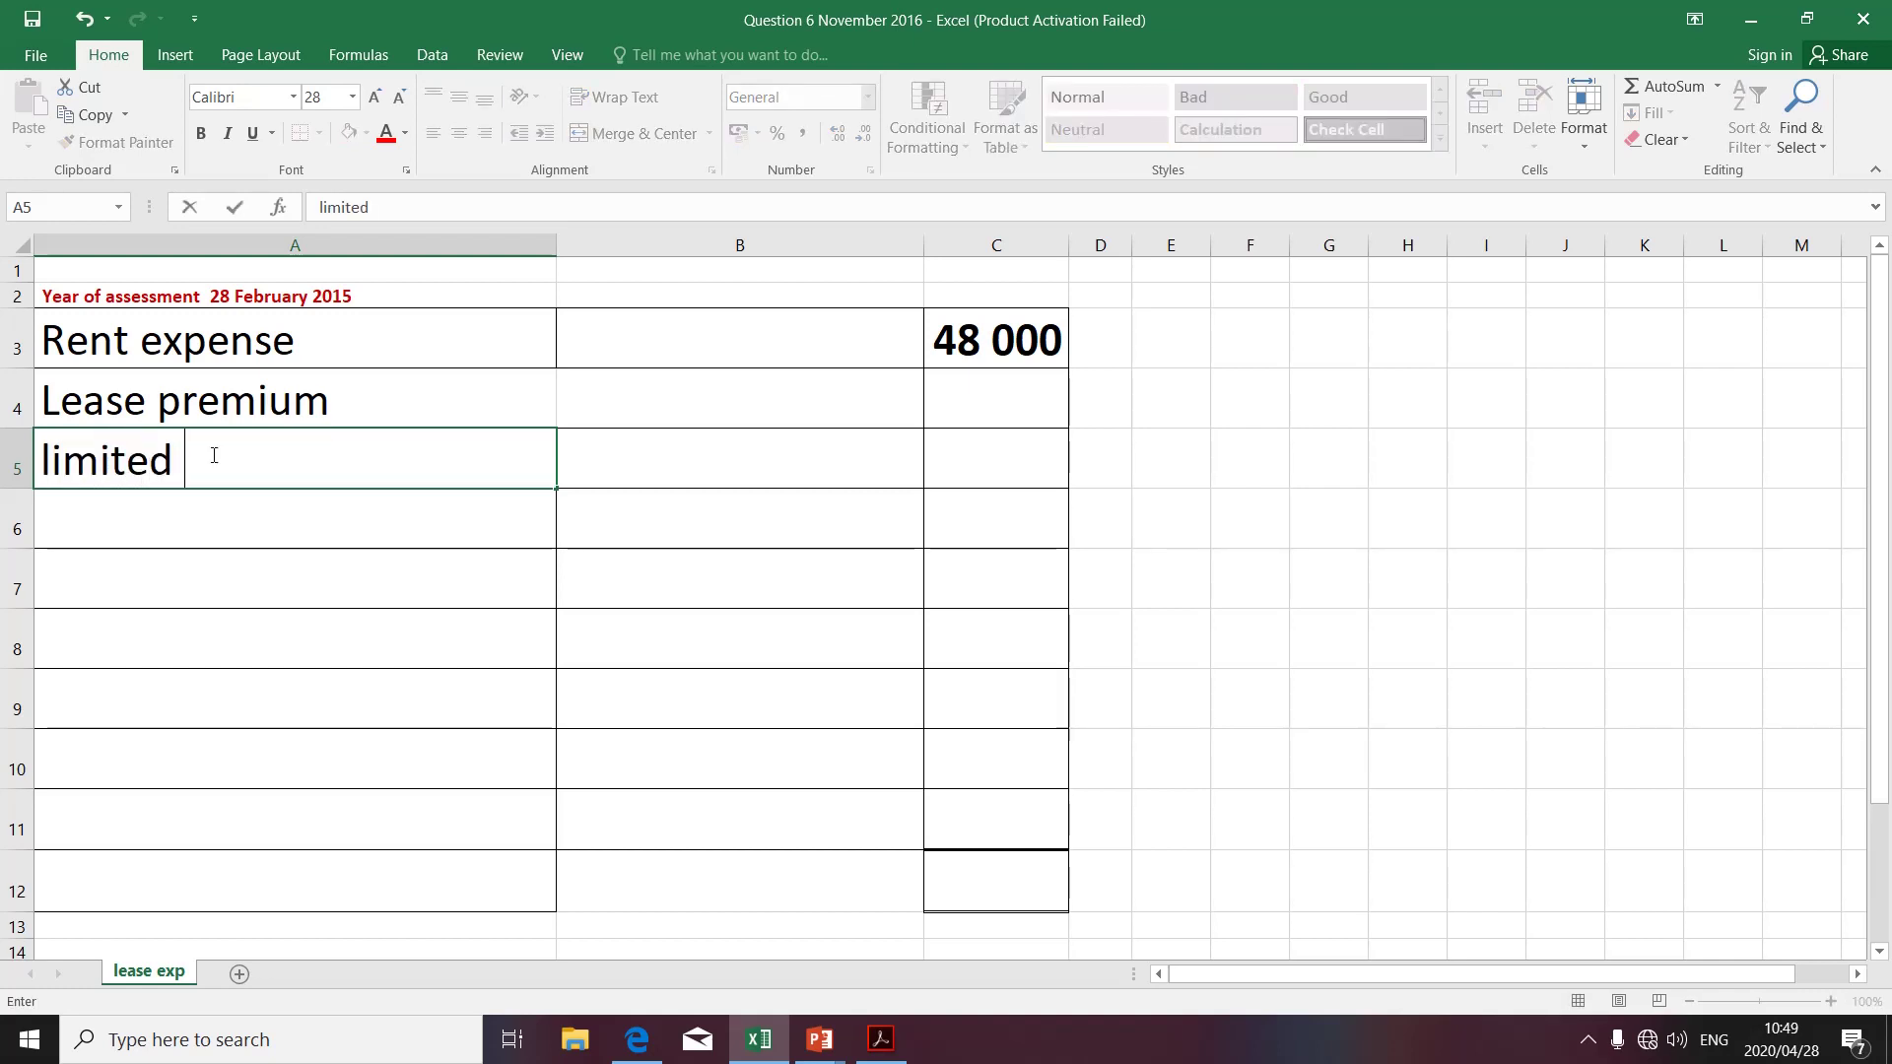
type("the gr")
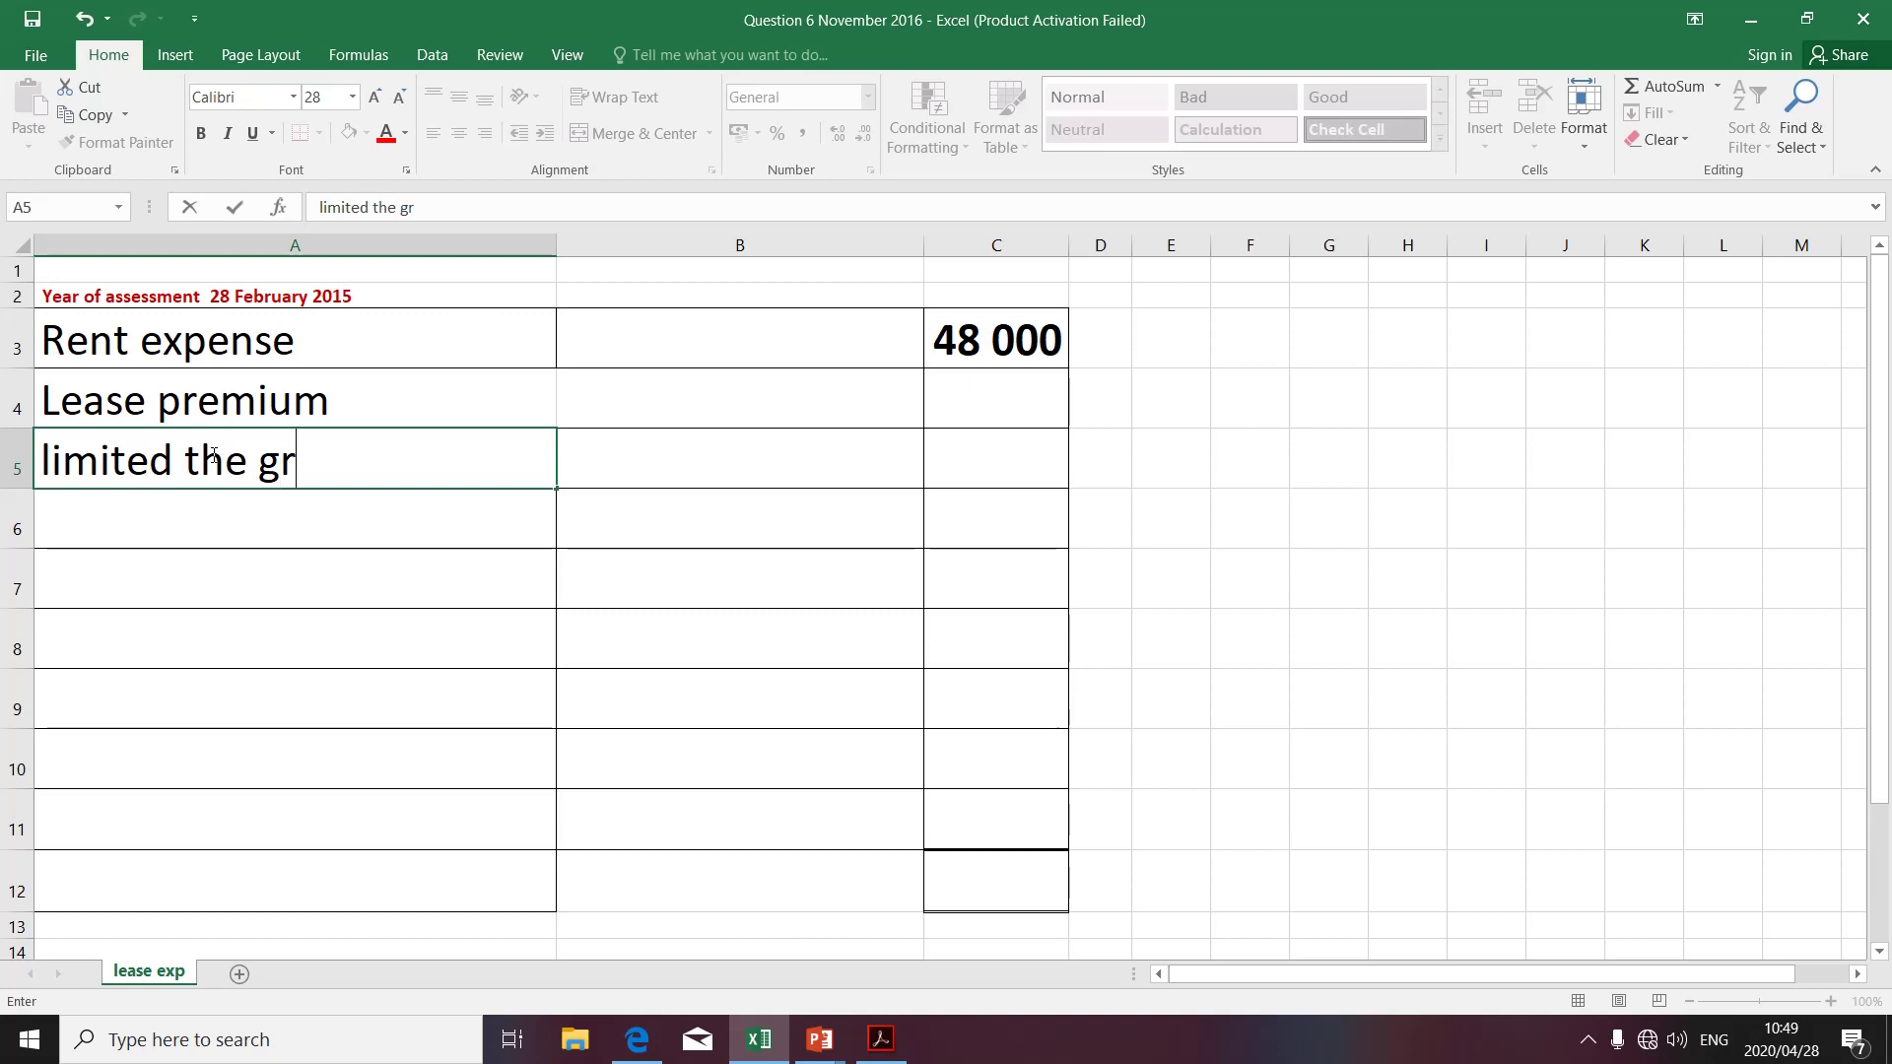
type("eater:")
Enter the label "premium/ number years occupied" in cell A6.
left_click(135, 518)
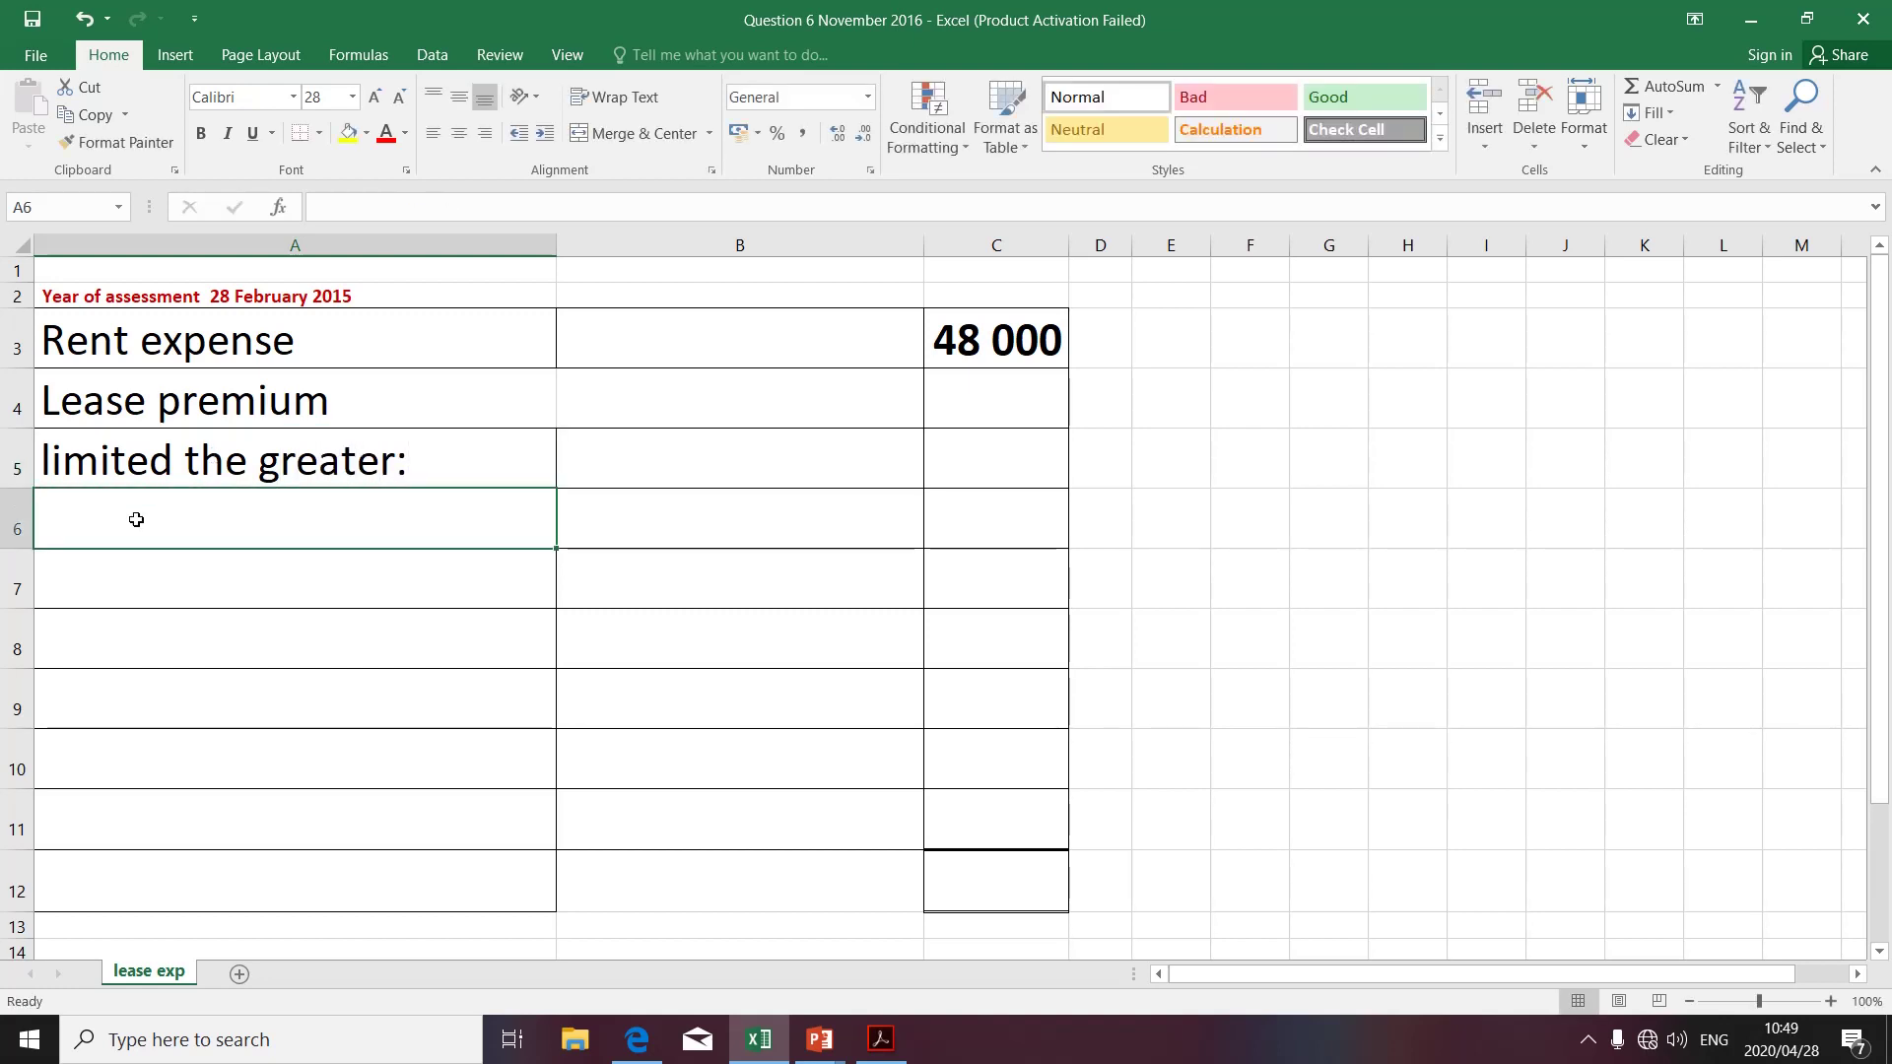
type("pr")
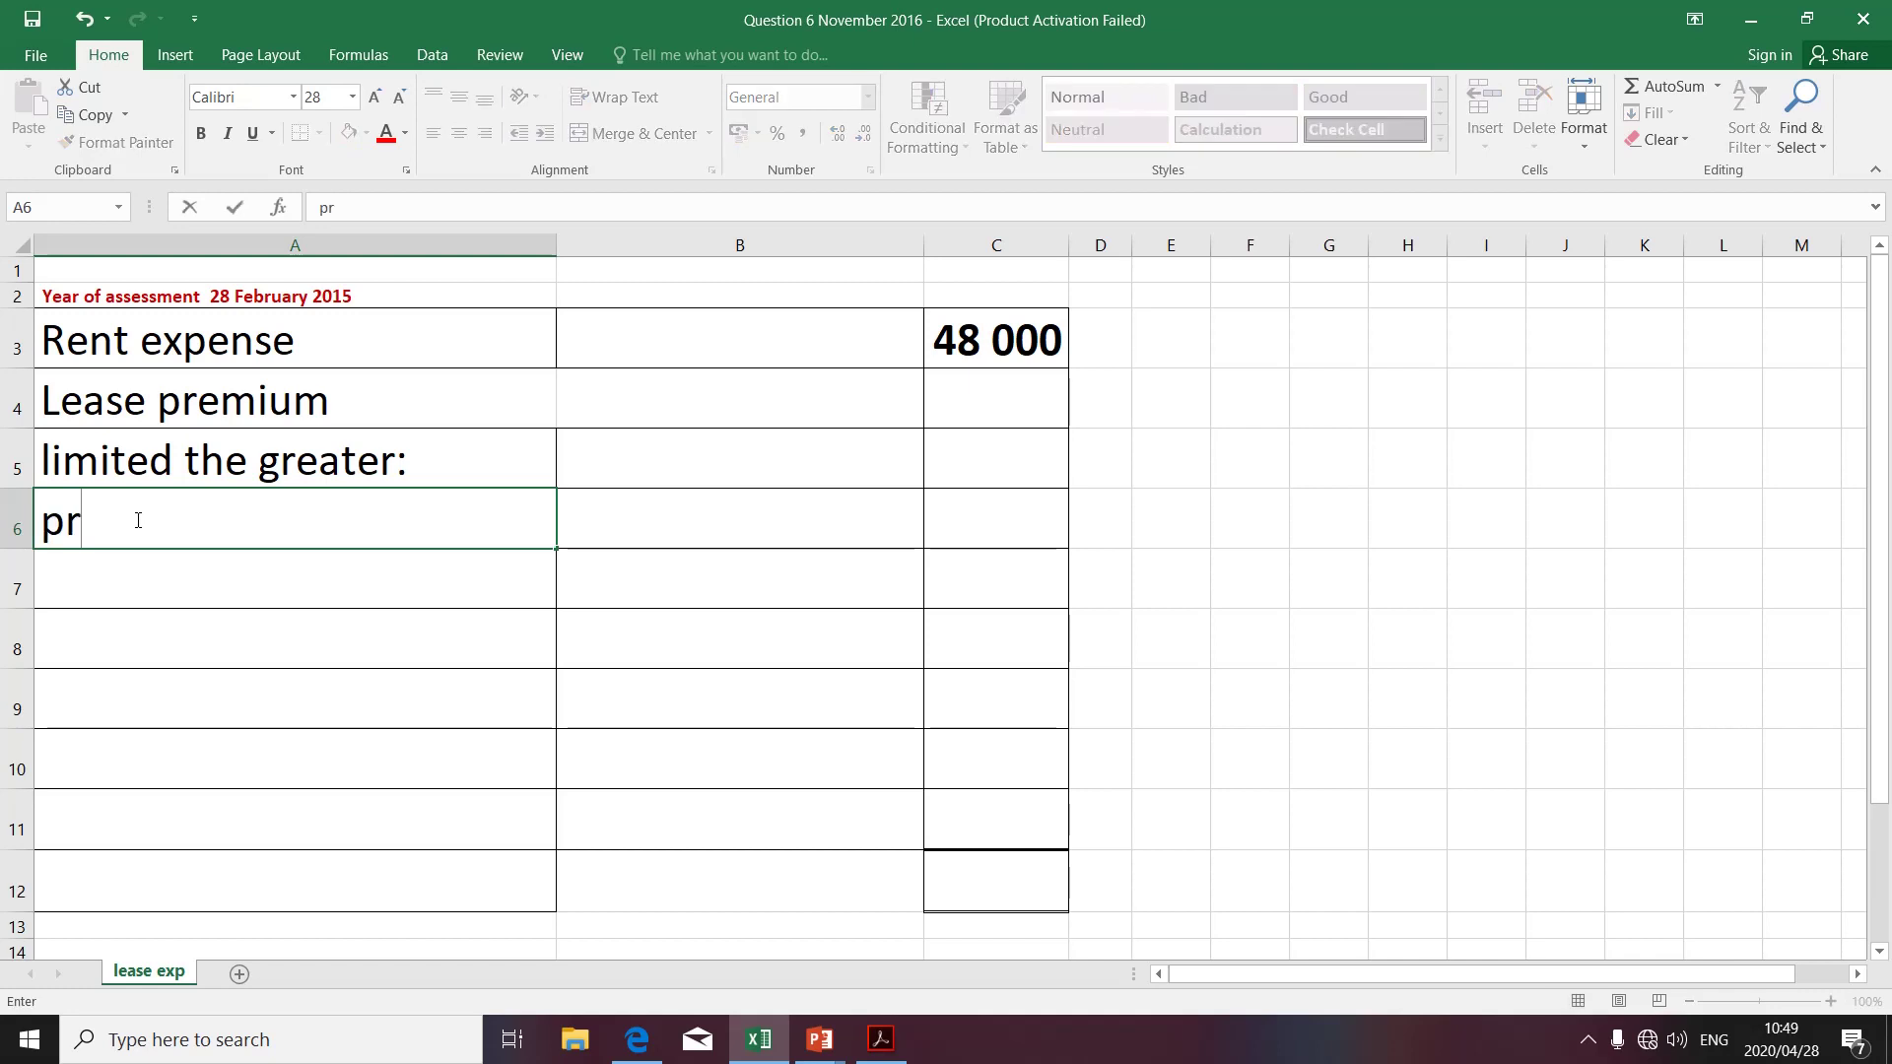
type("emiu")
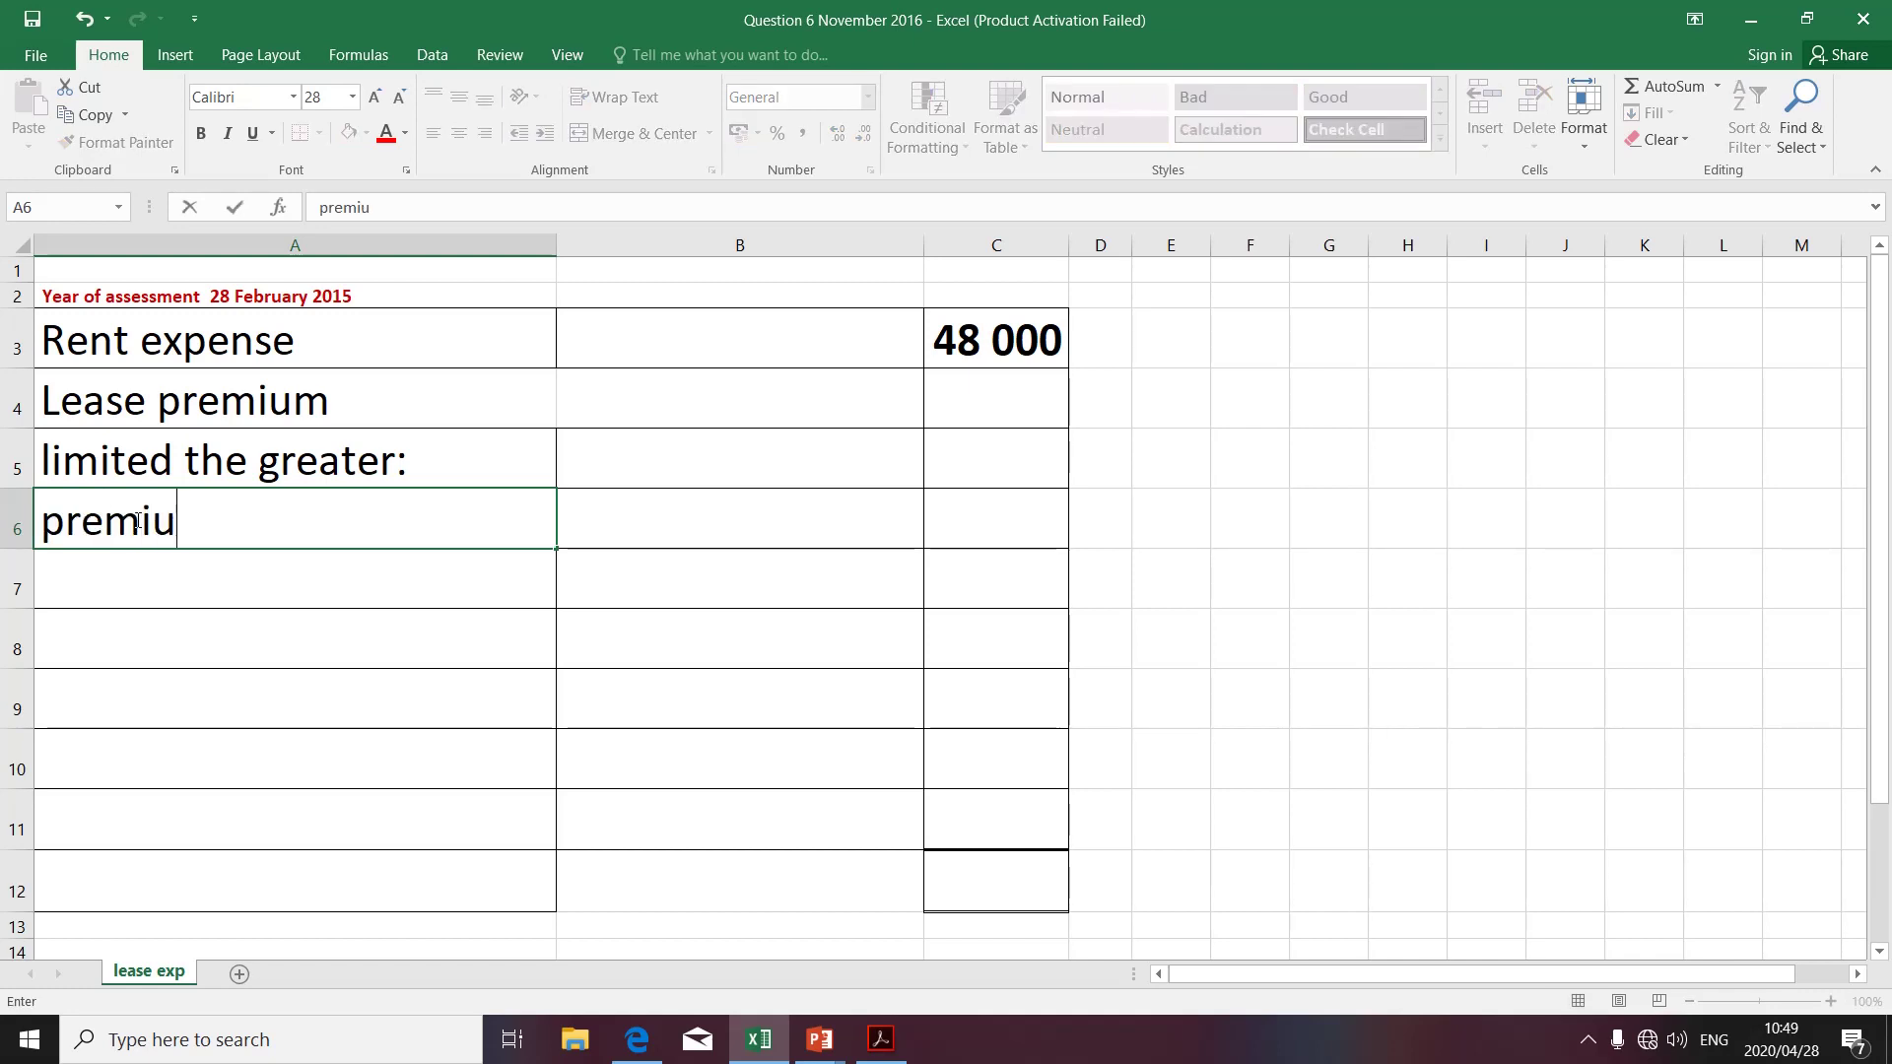
type("m/ num")
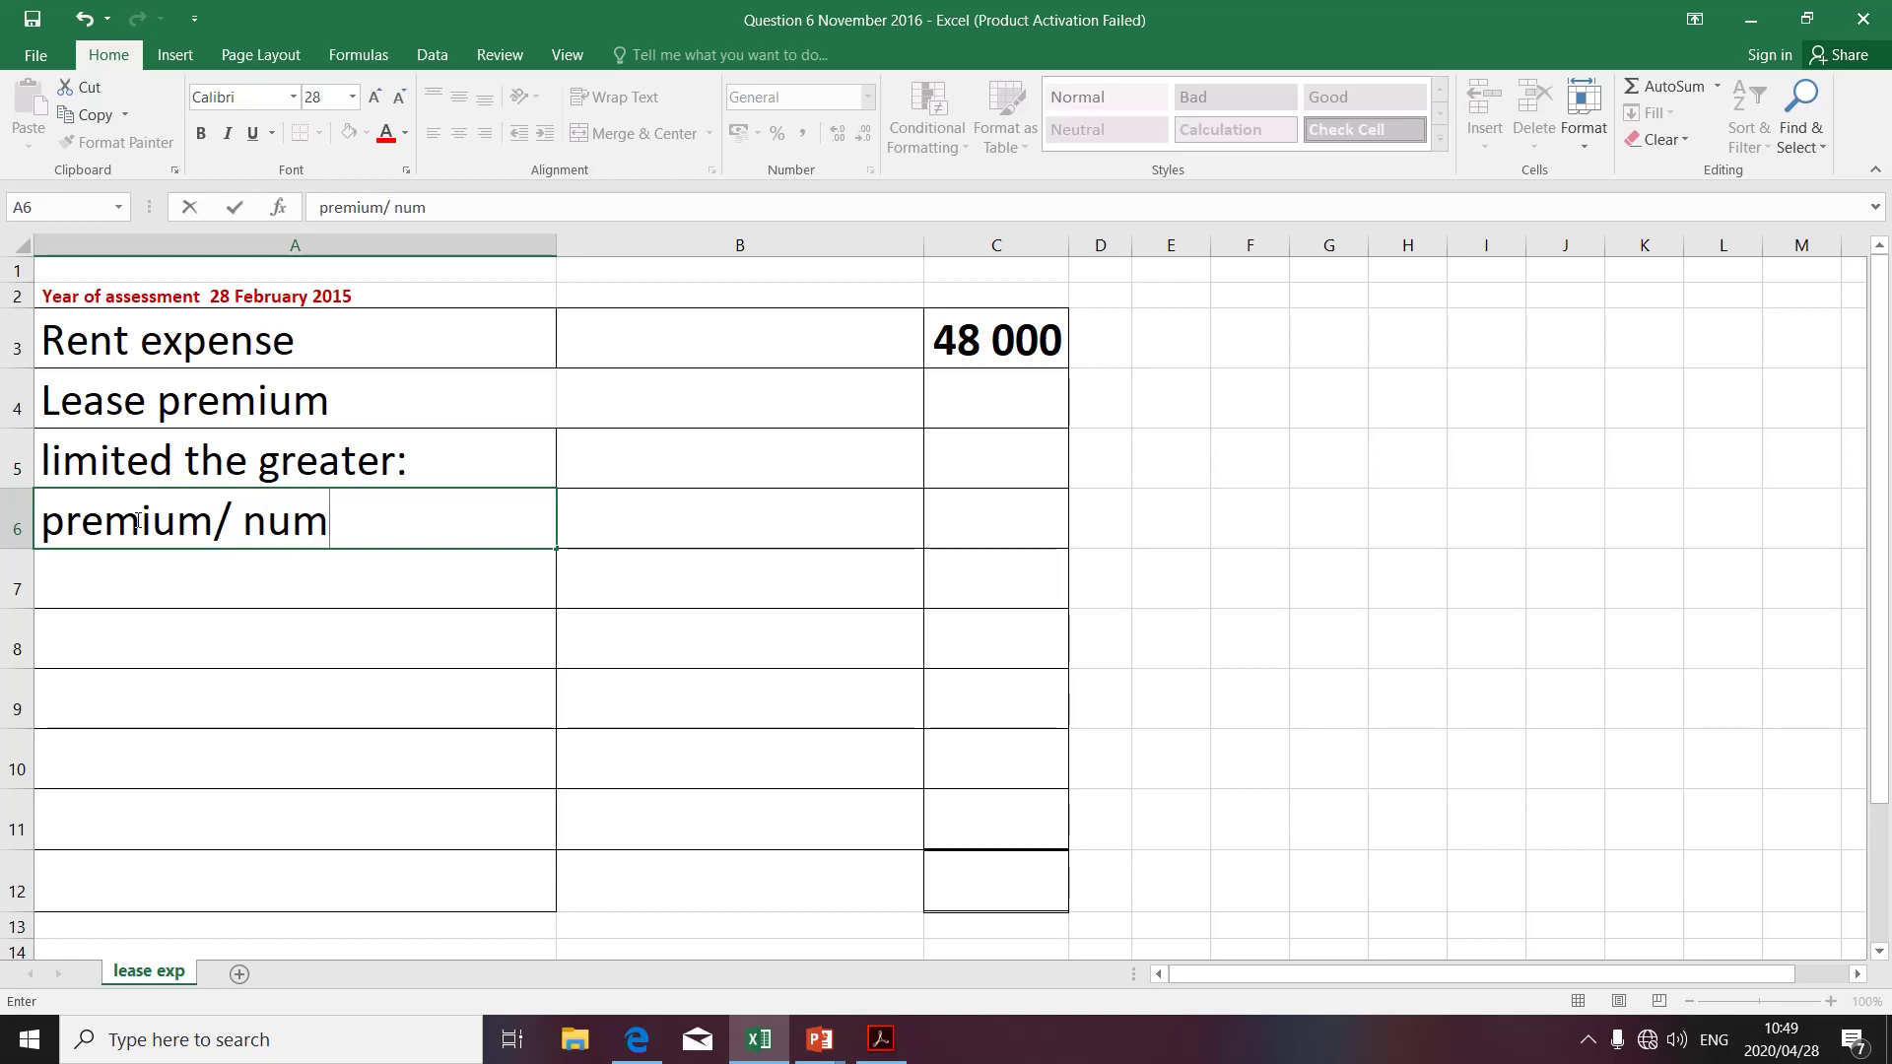
type("ber year")
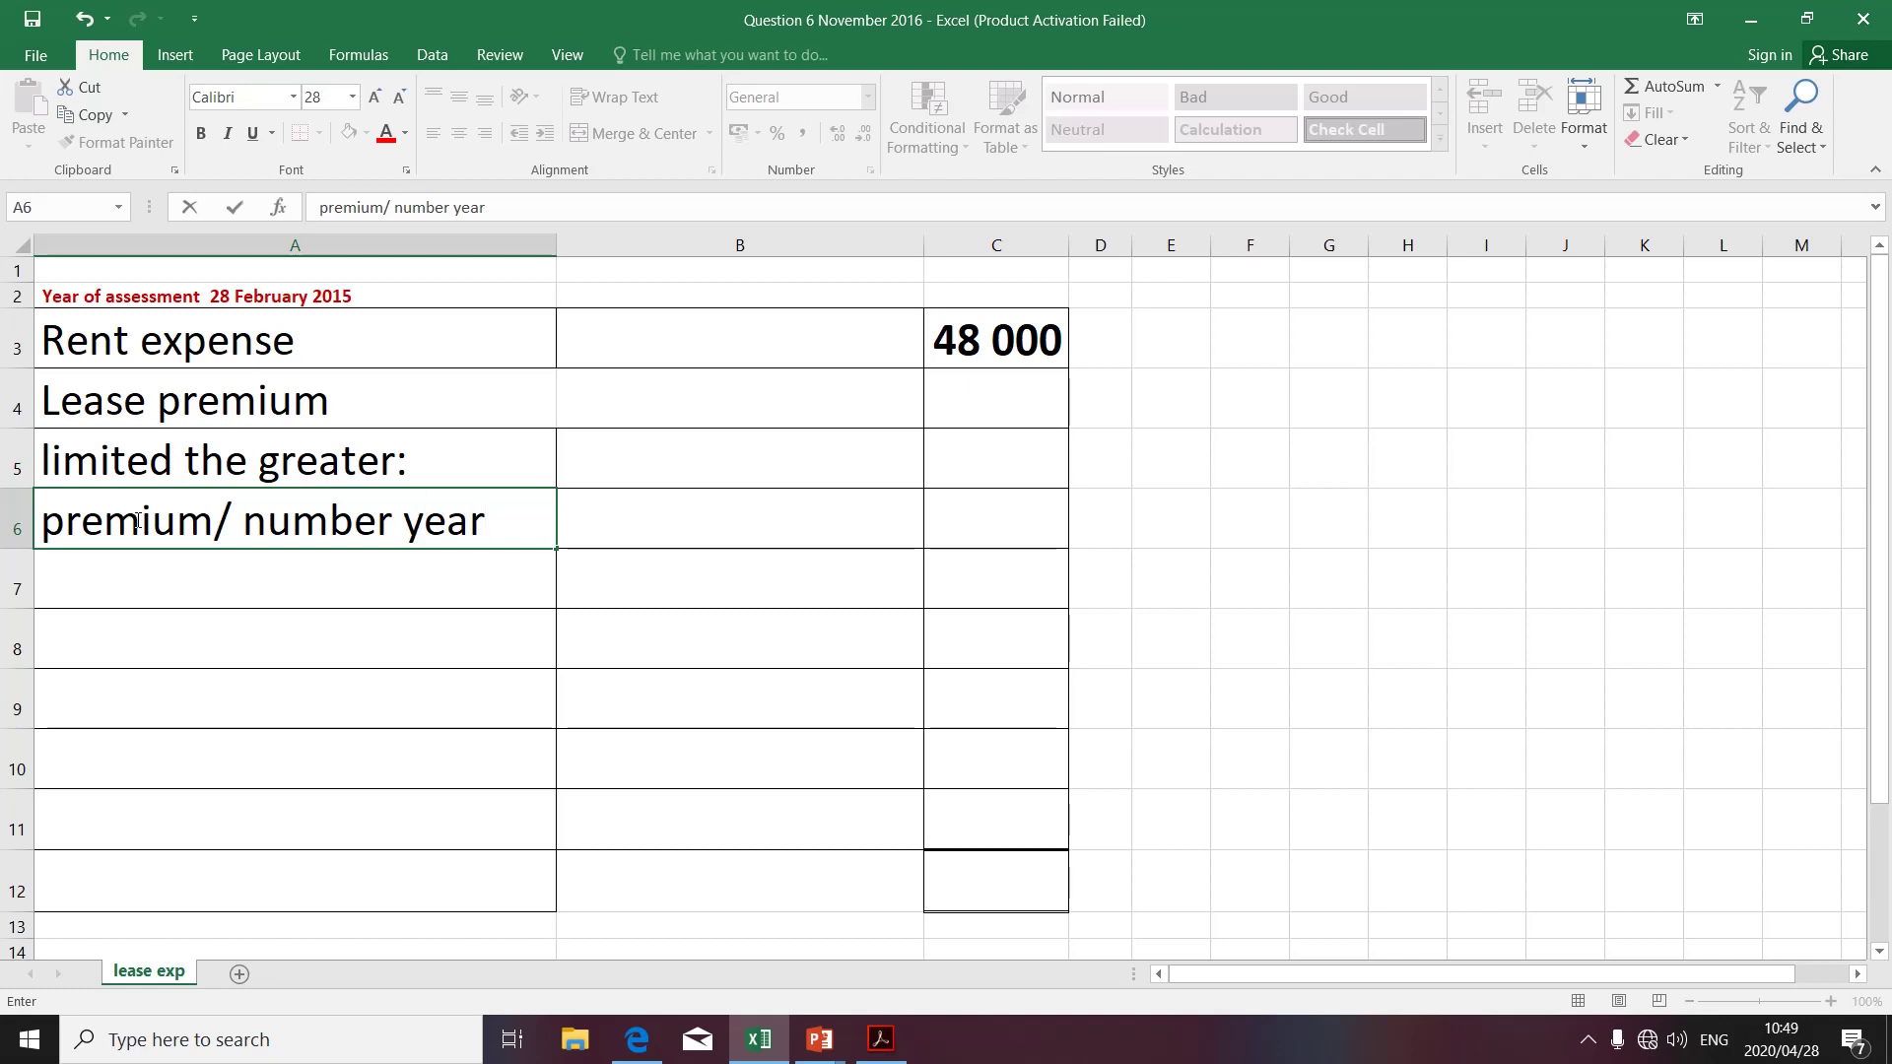
type("s occupied")
left_click(874, 926)
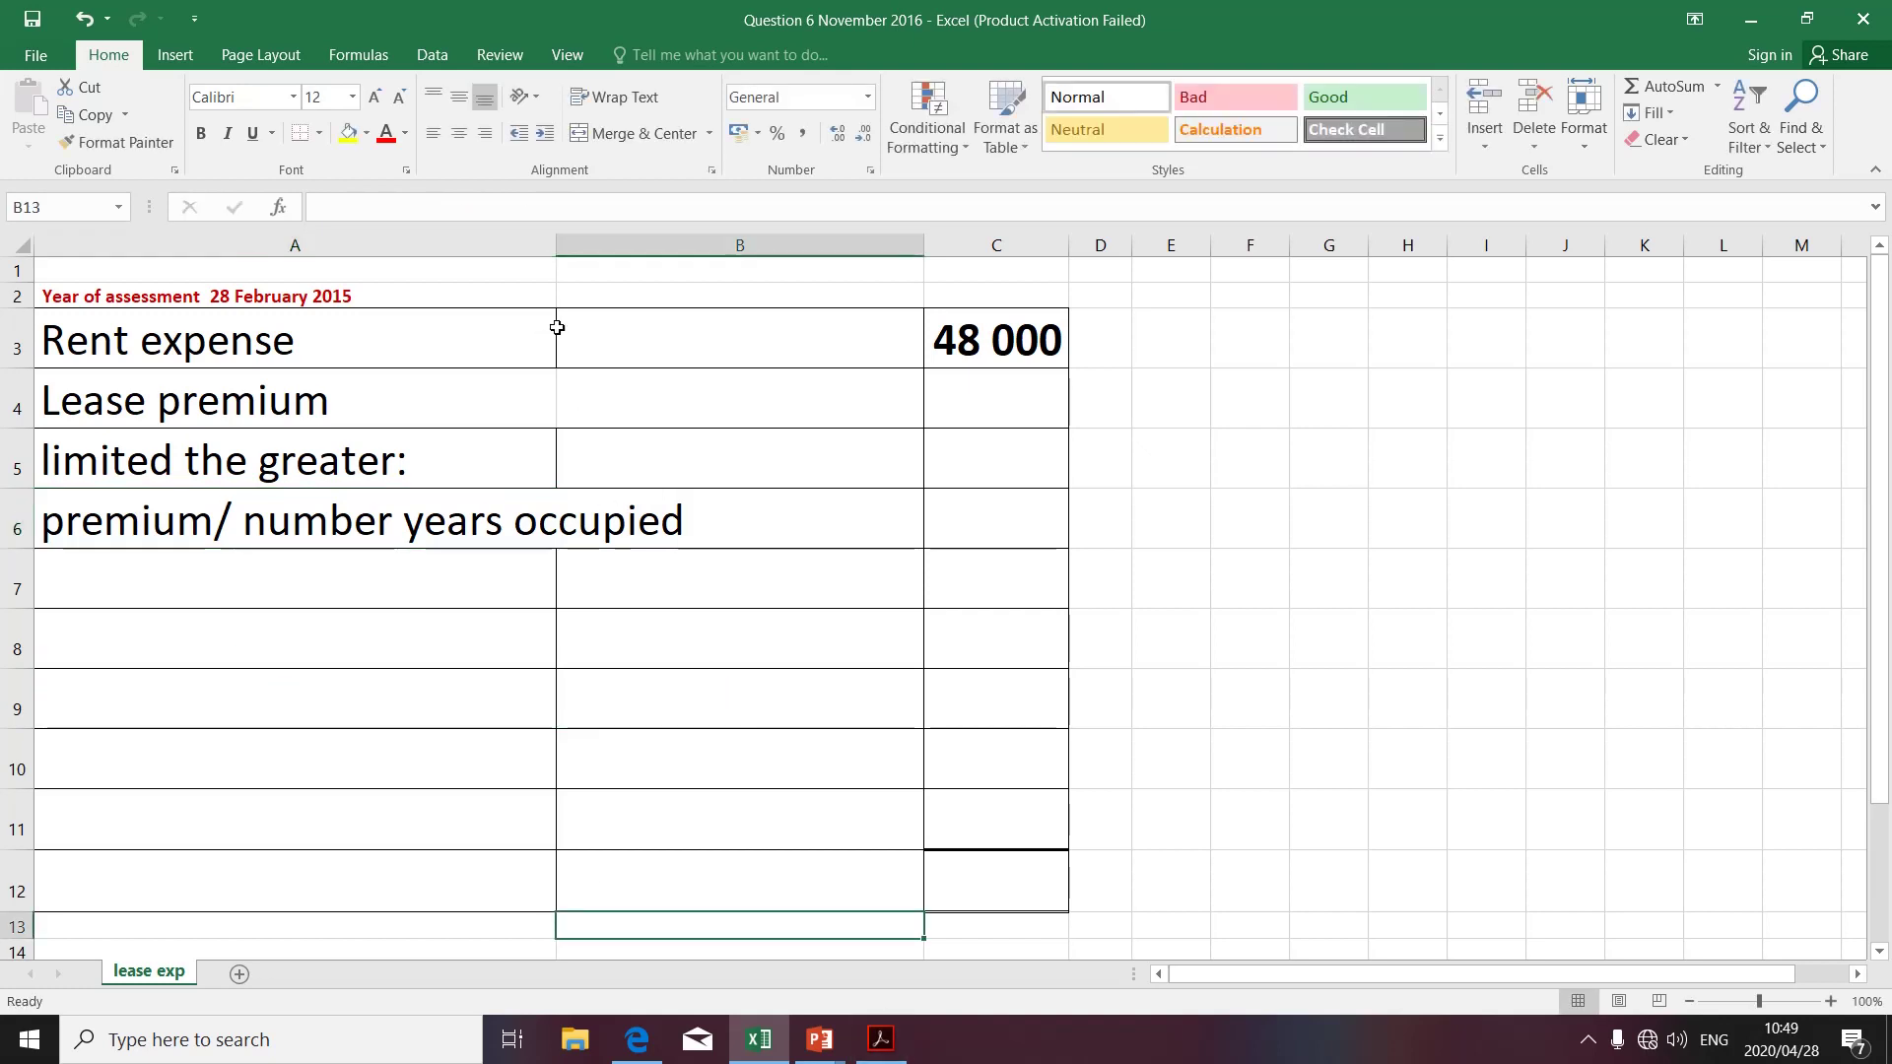
Widen column A to fit the label in A6 and prefix that label with "1)".
left_click_drag(557, 244, 722, 274)
left_click(720, 272)
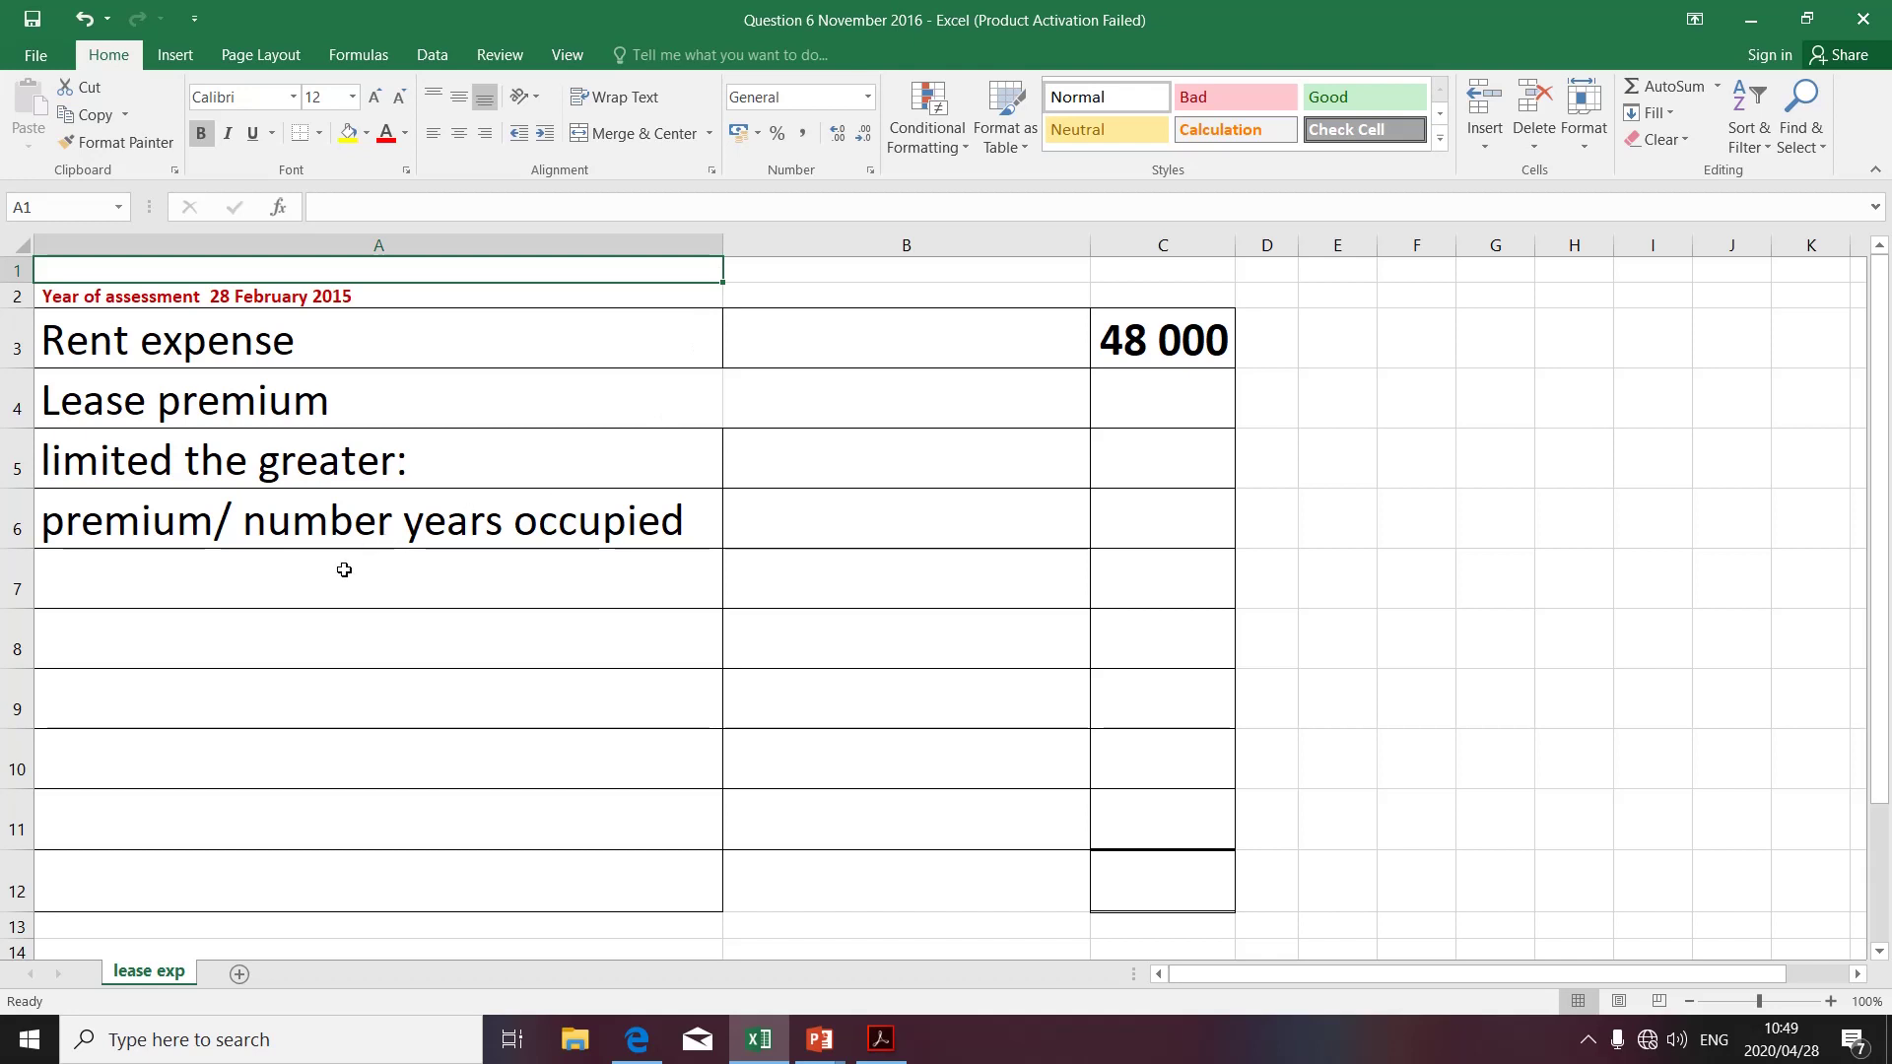
left_click(94, 537)
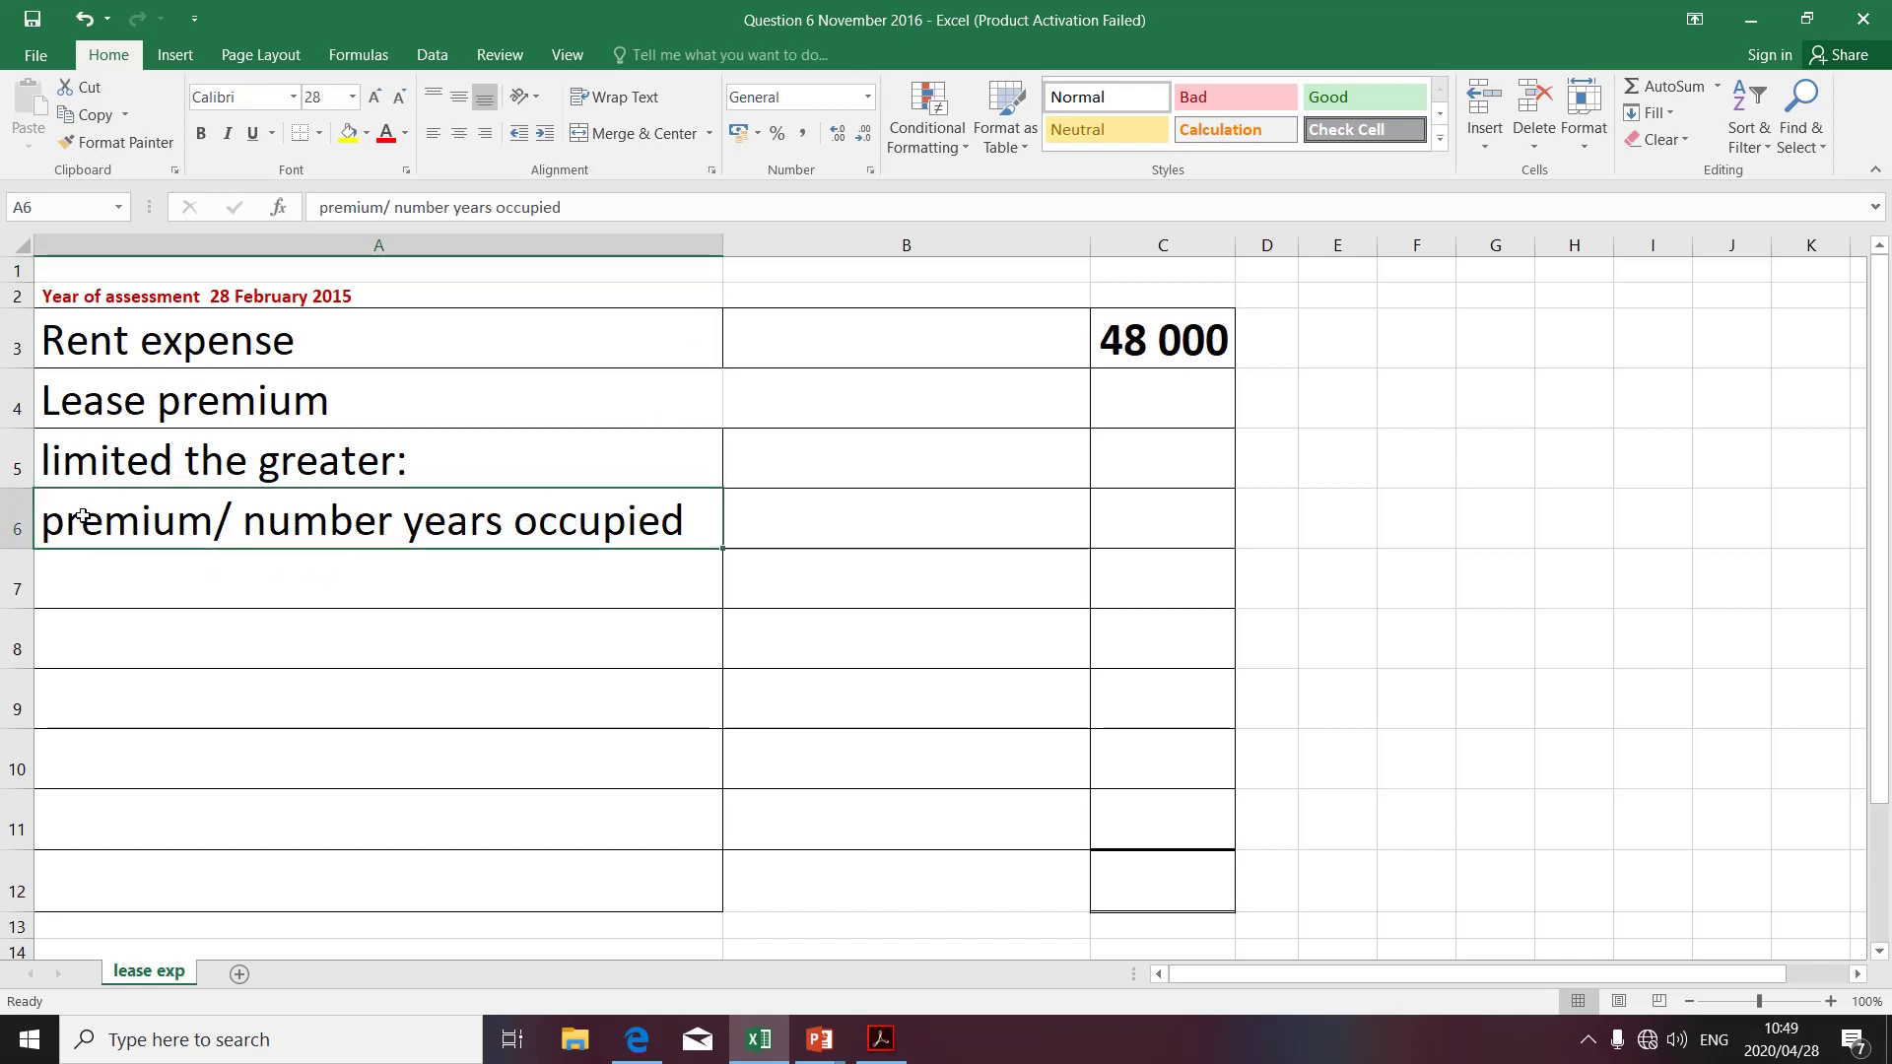
left_click(320, 209)
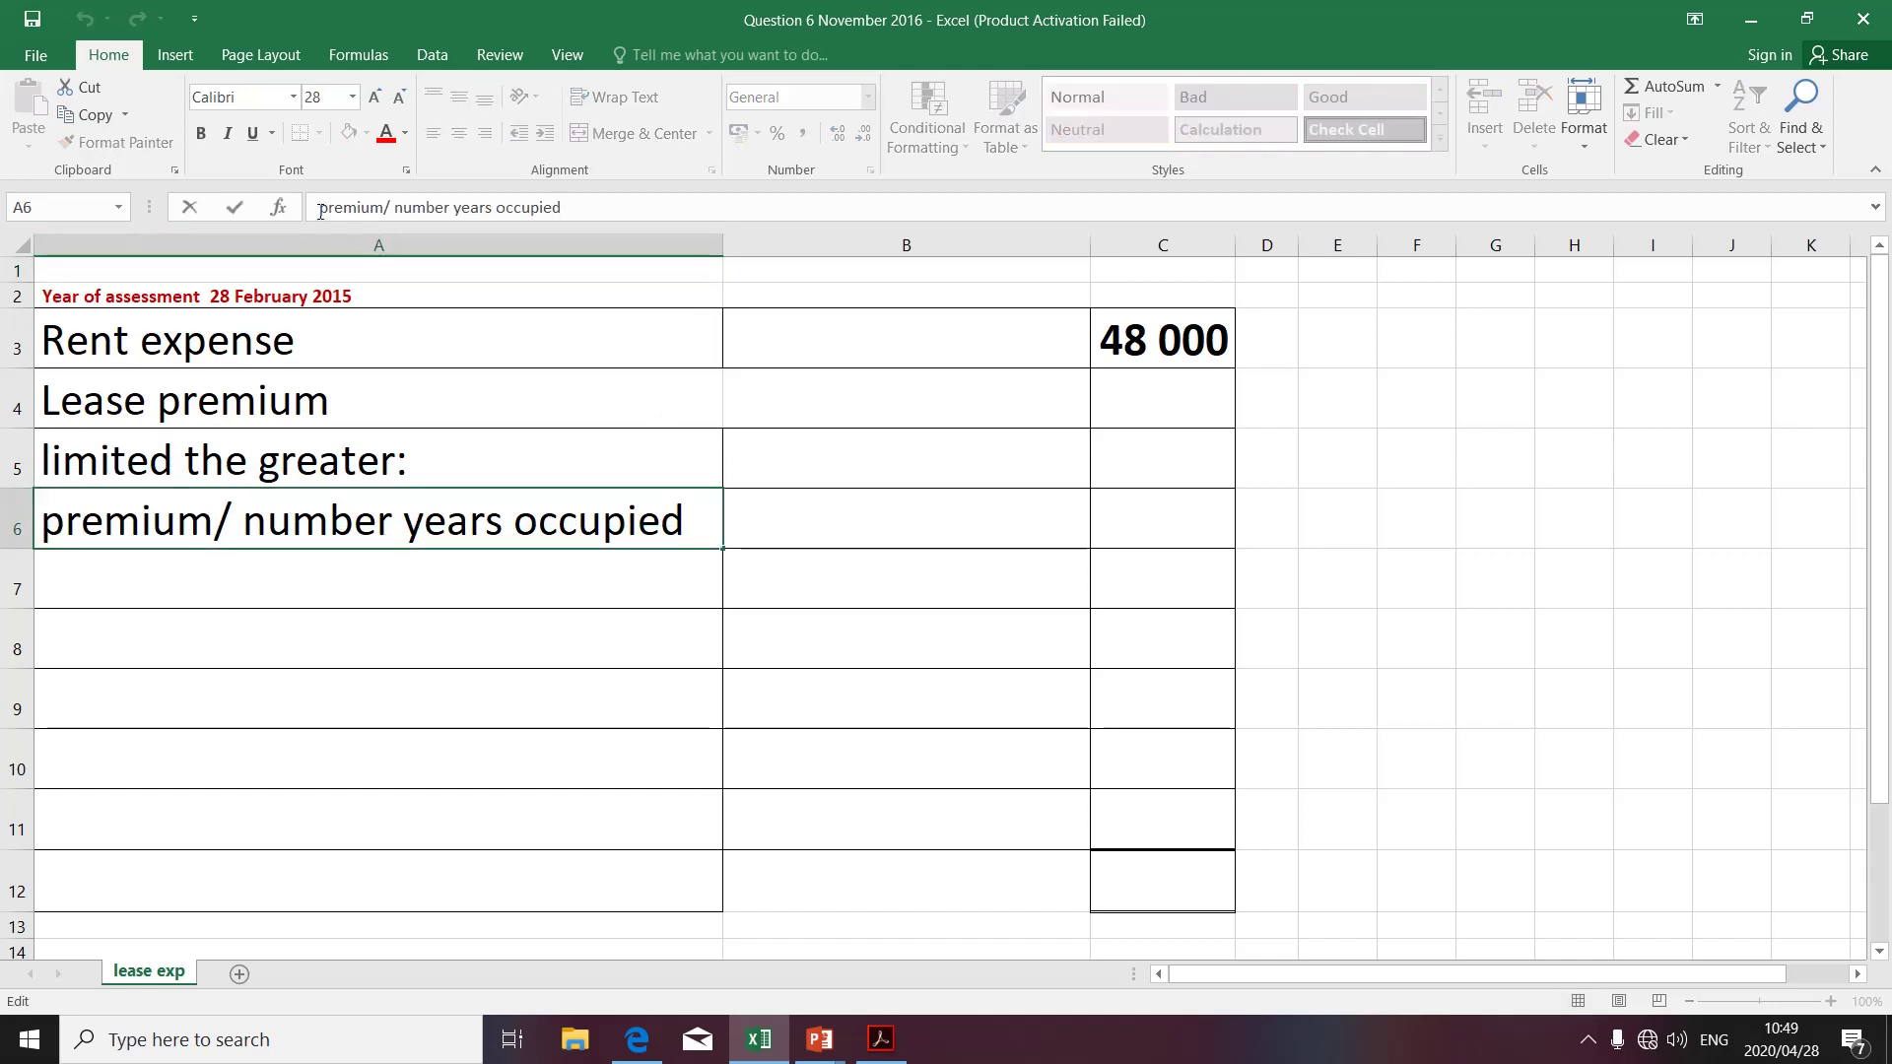
type("1)")
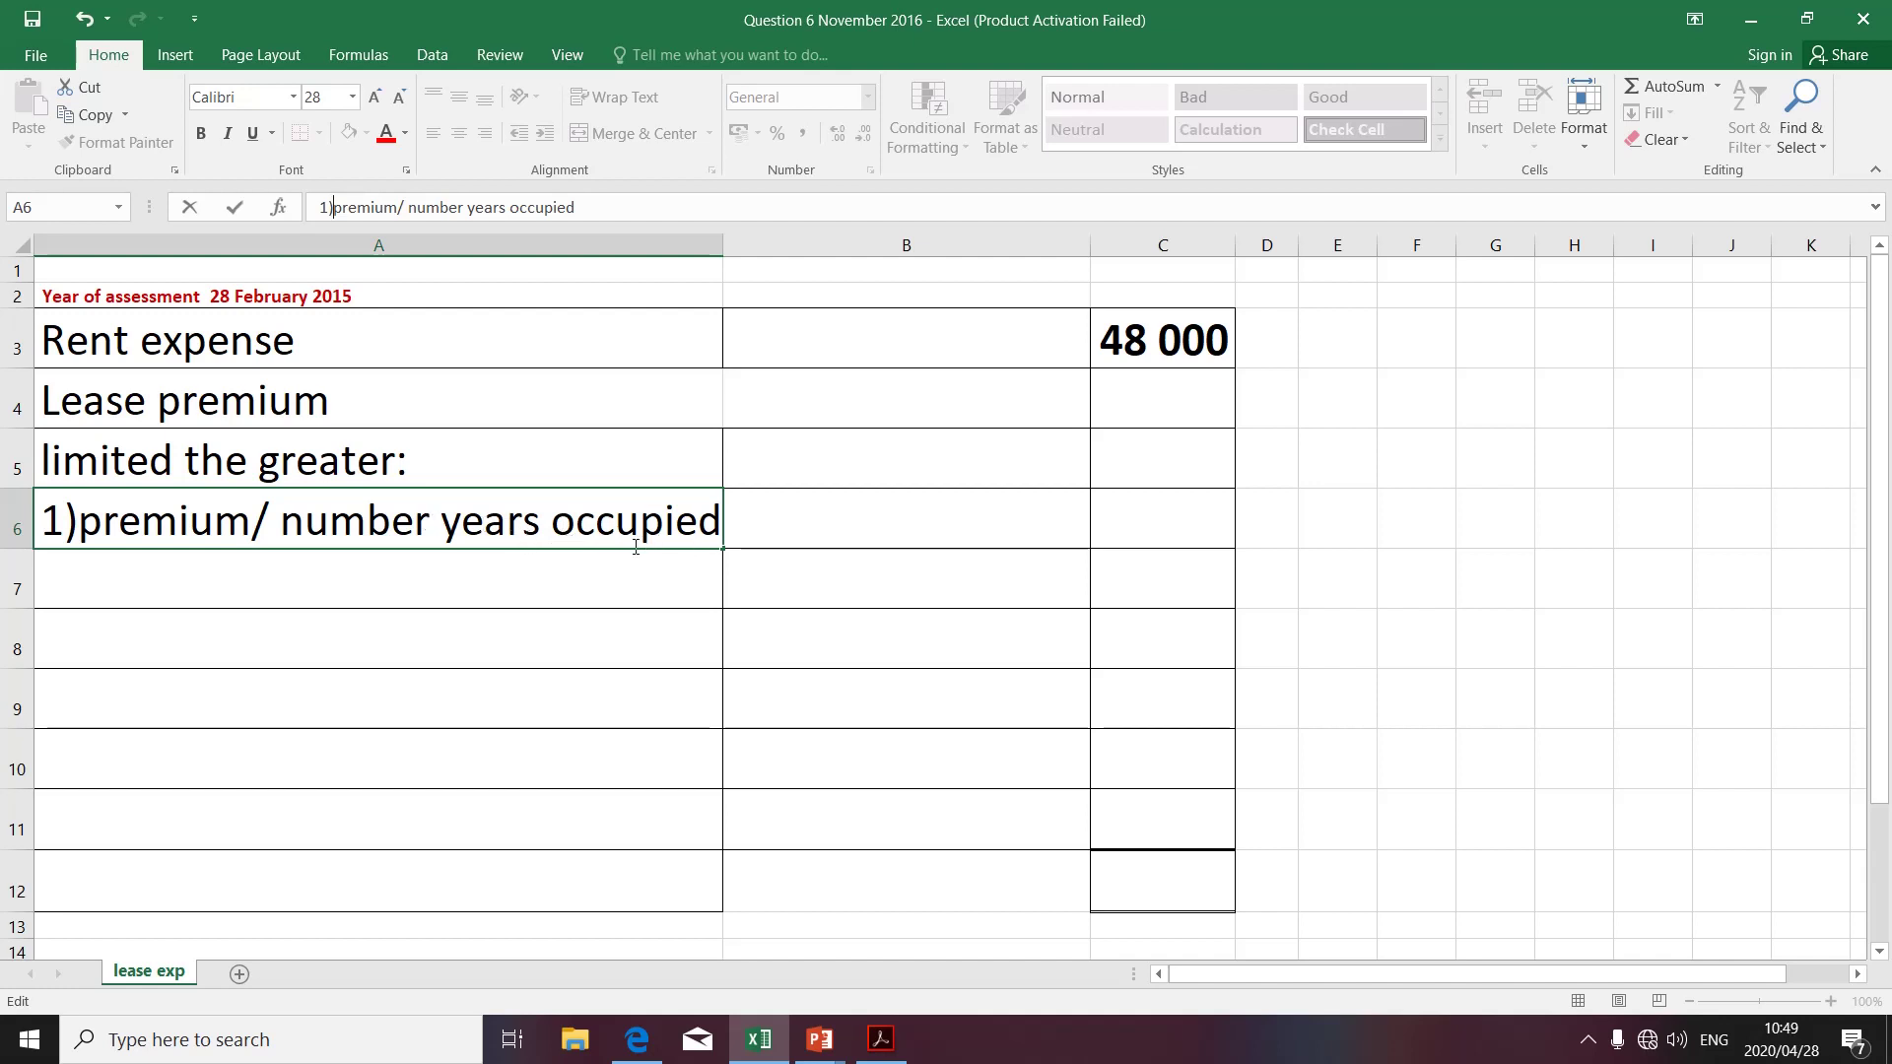
Calculate the first premium limit in cell B6 with the formula =120000/20*6/12.
left_click(837, 539)
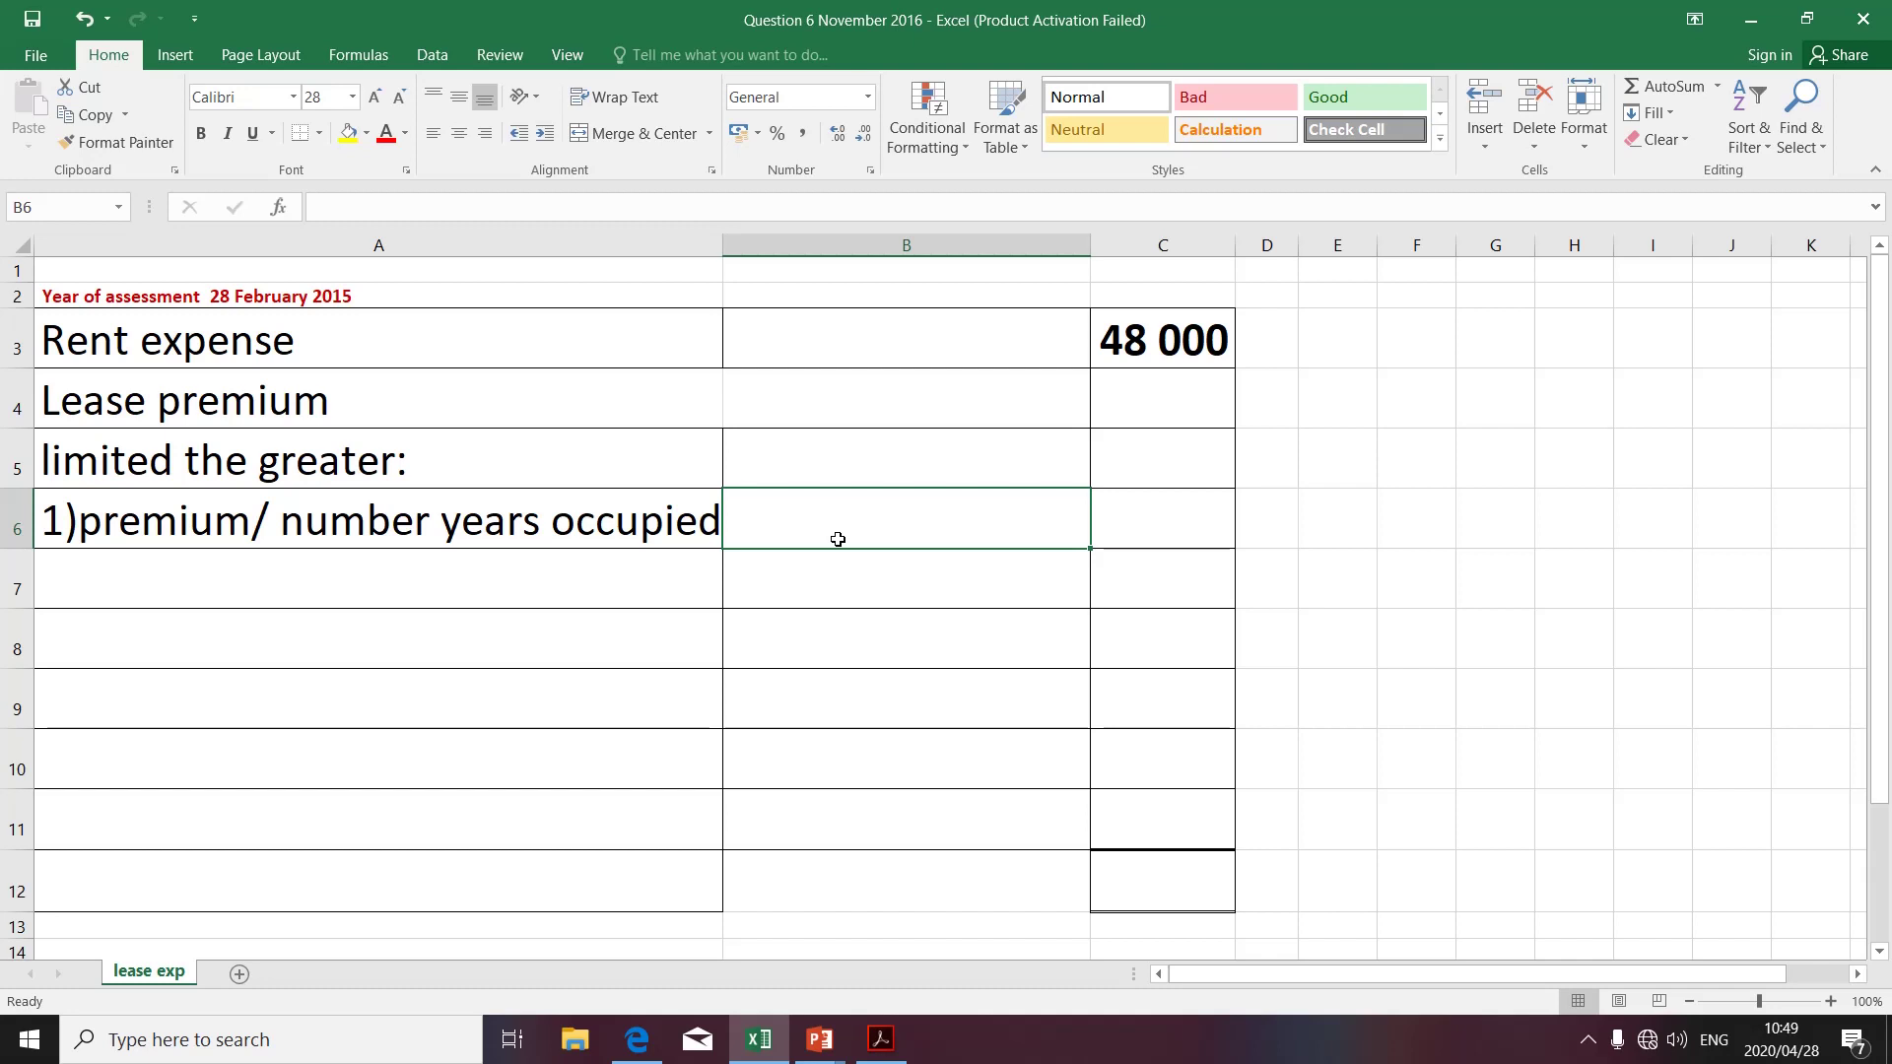
type("=")
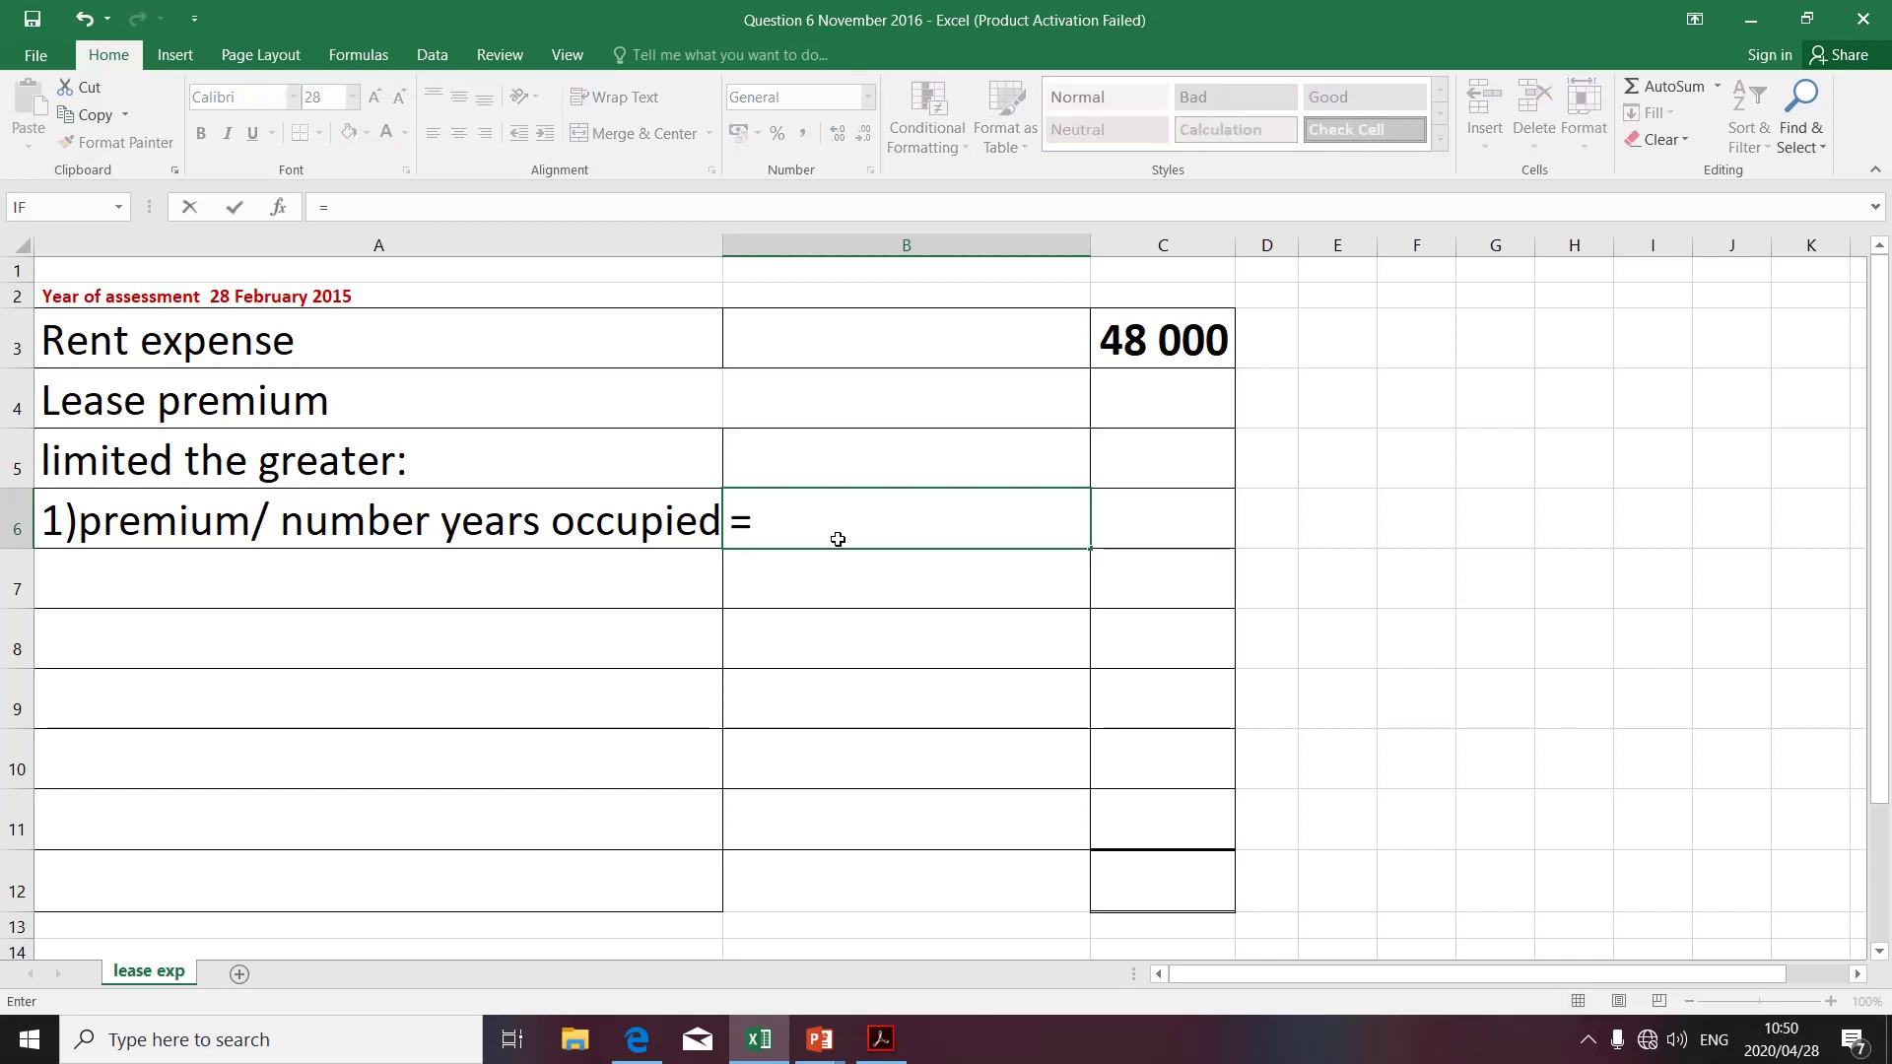
type("12000")
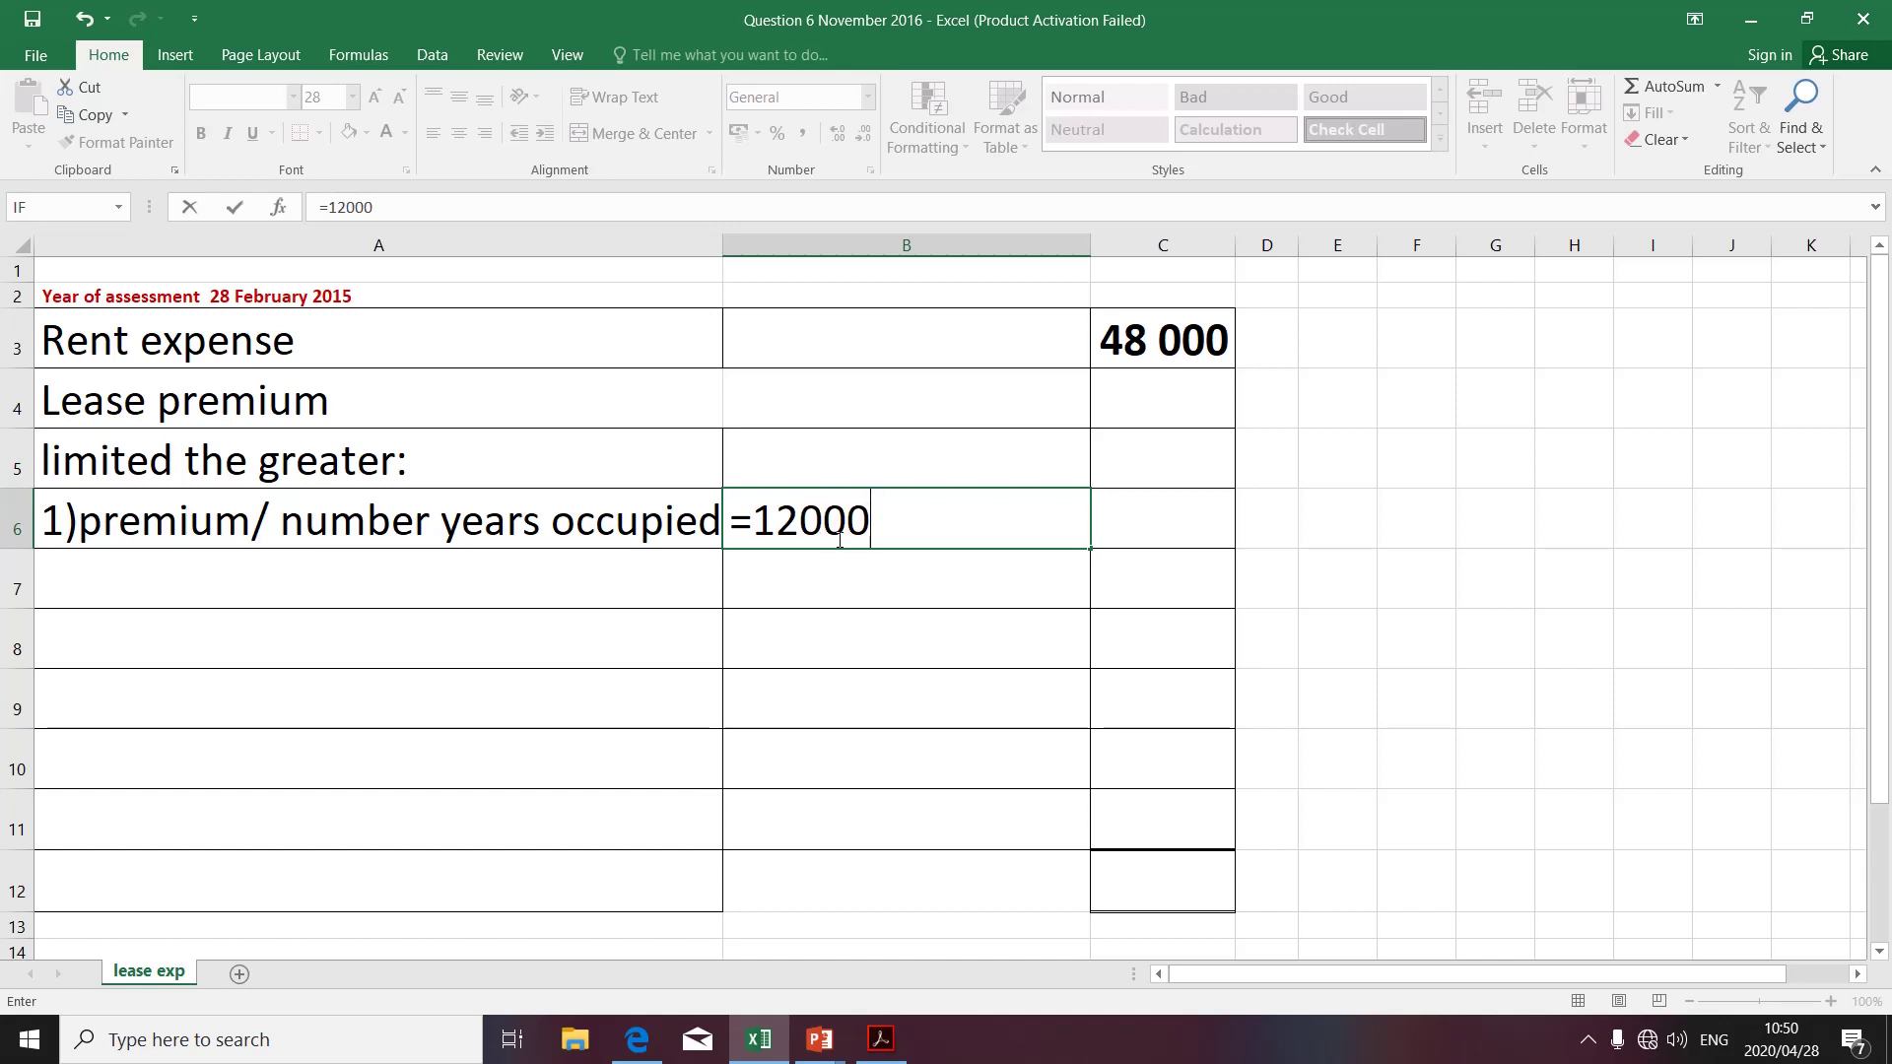
type("0/20")
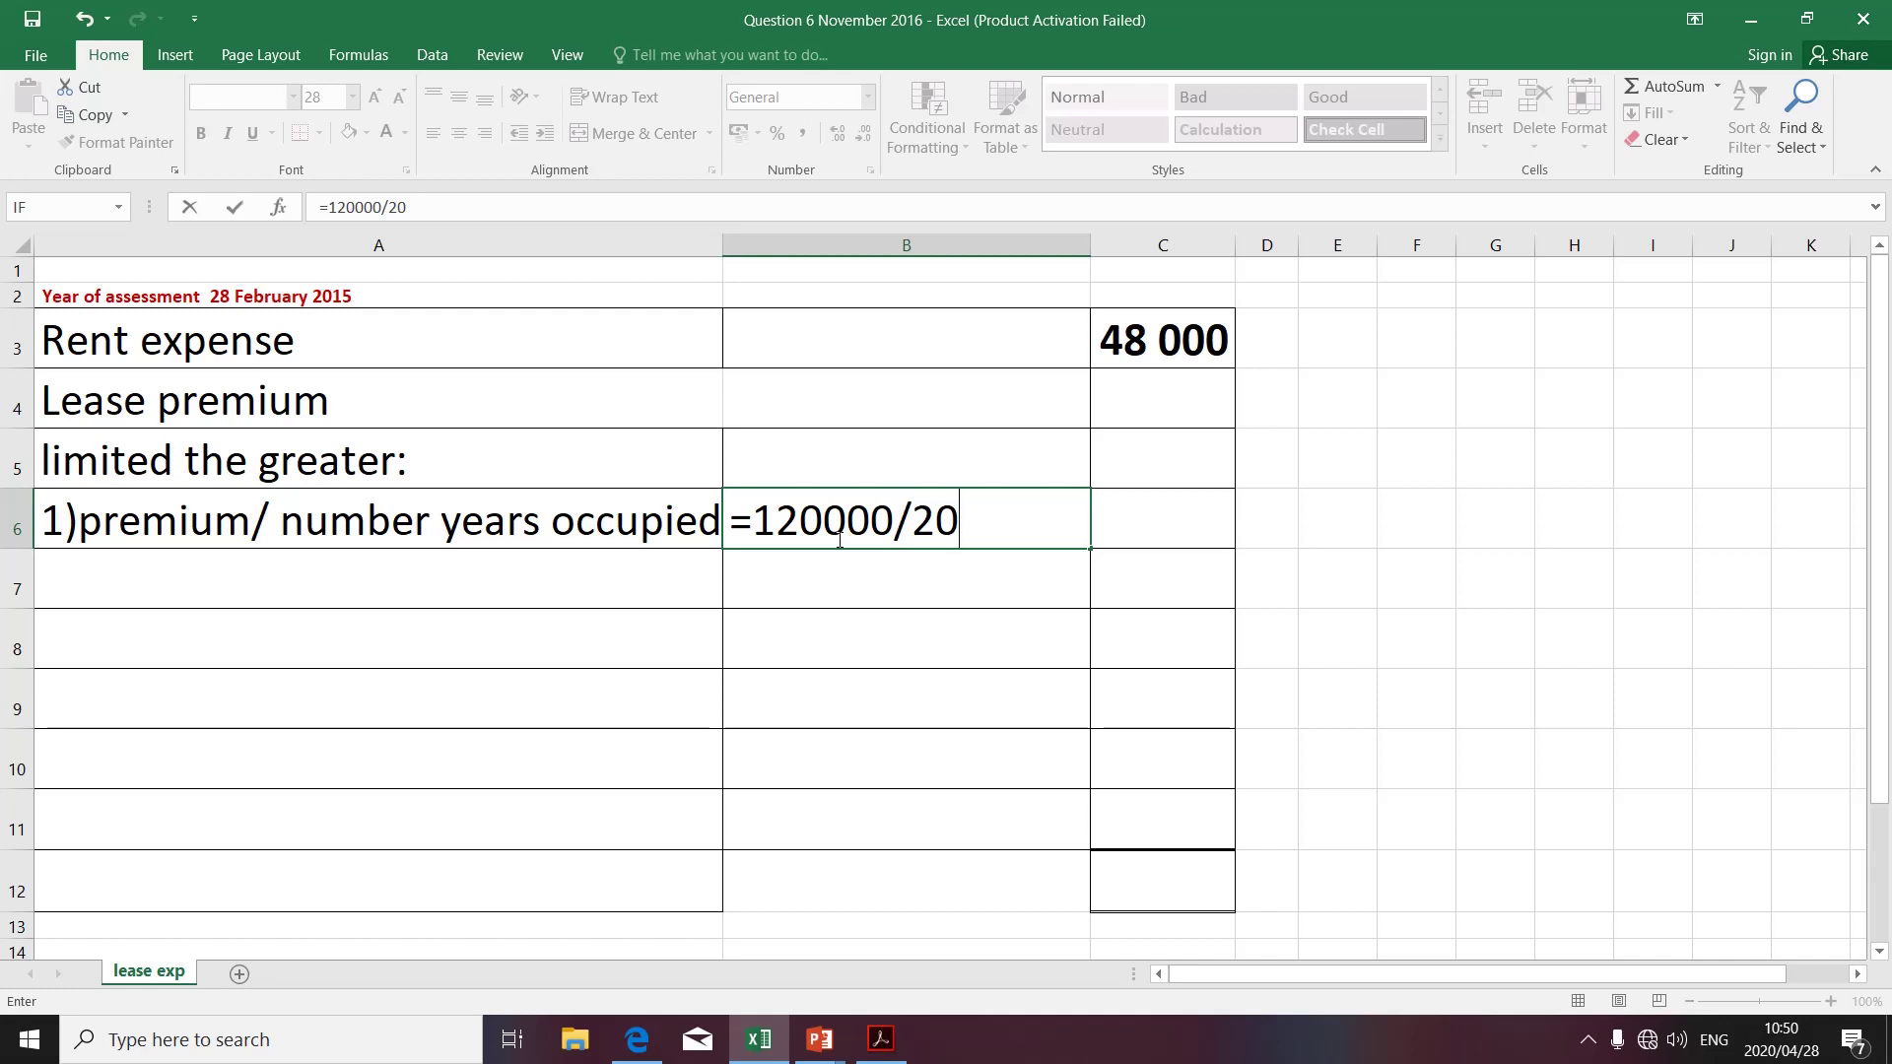
type("*6/12")
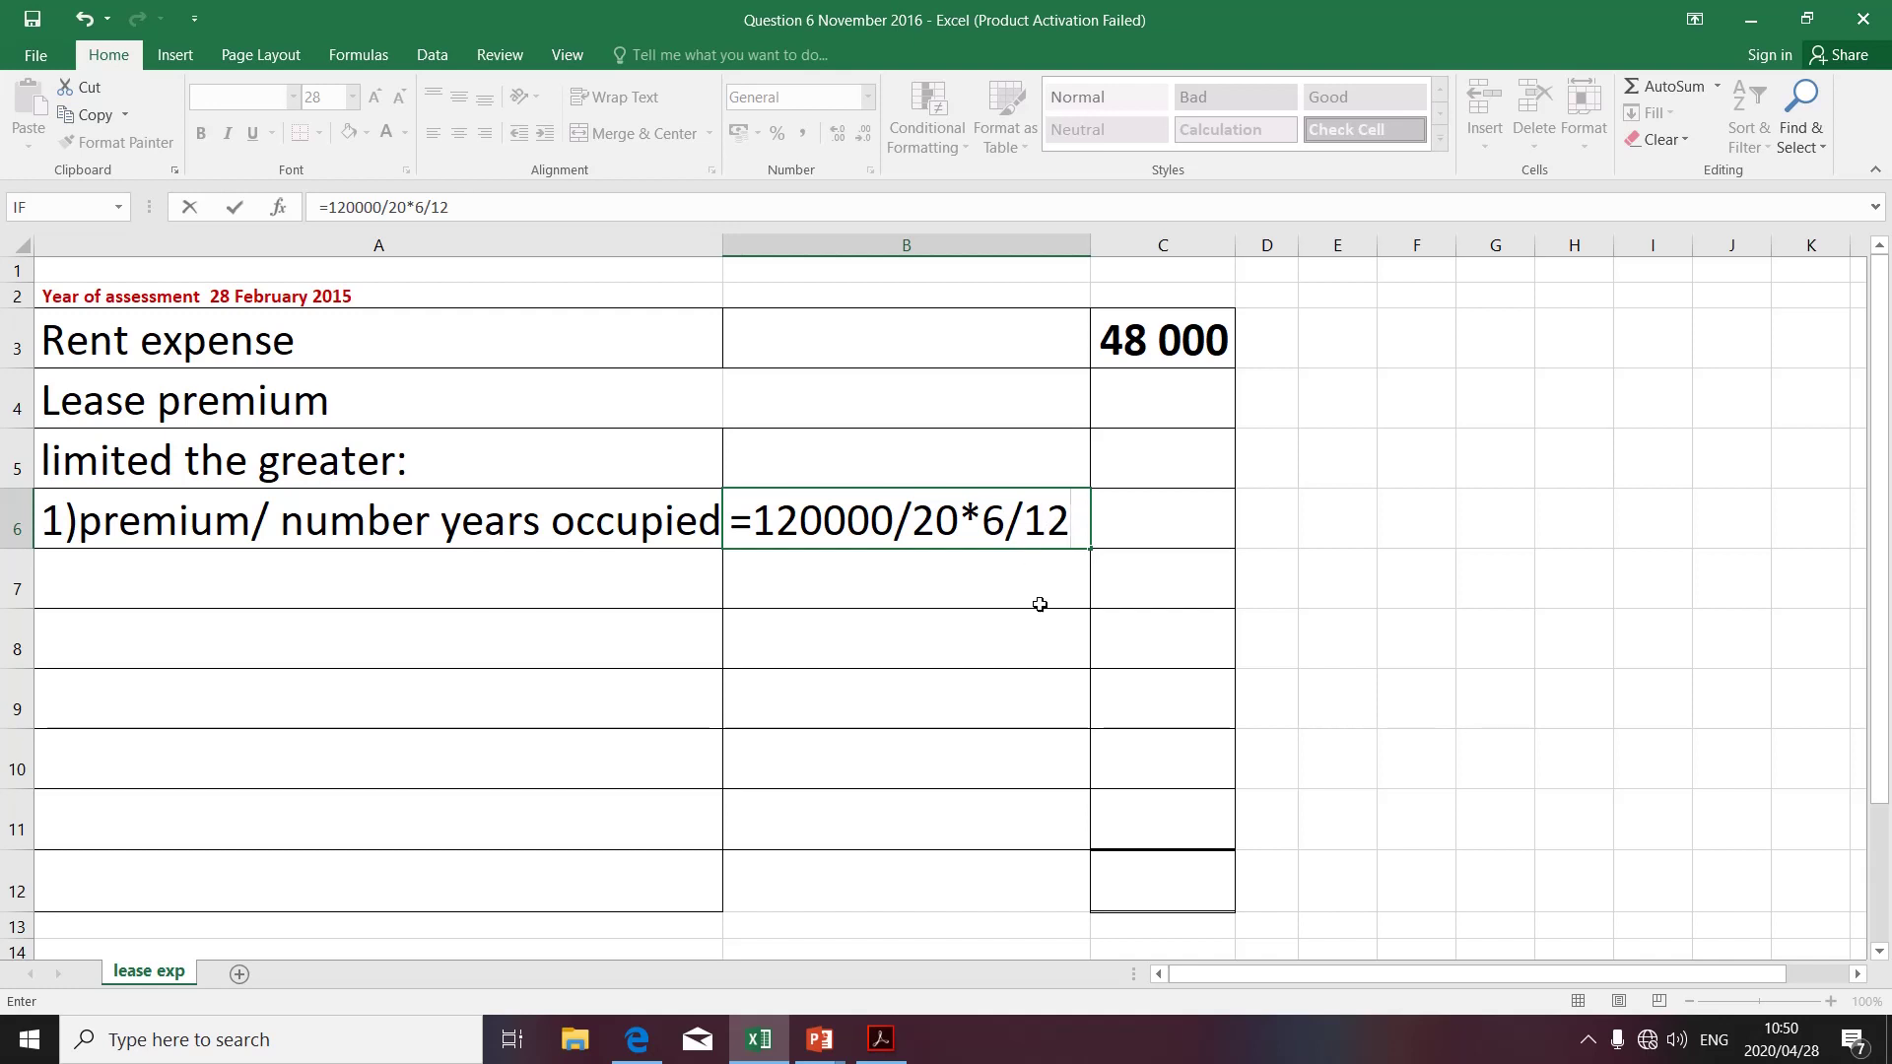
key("Return")
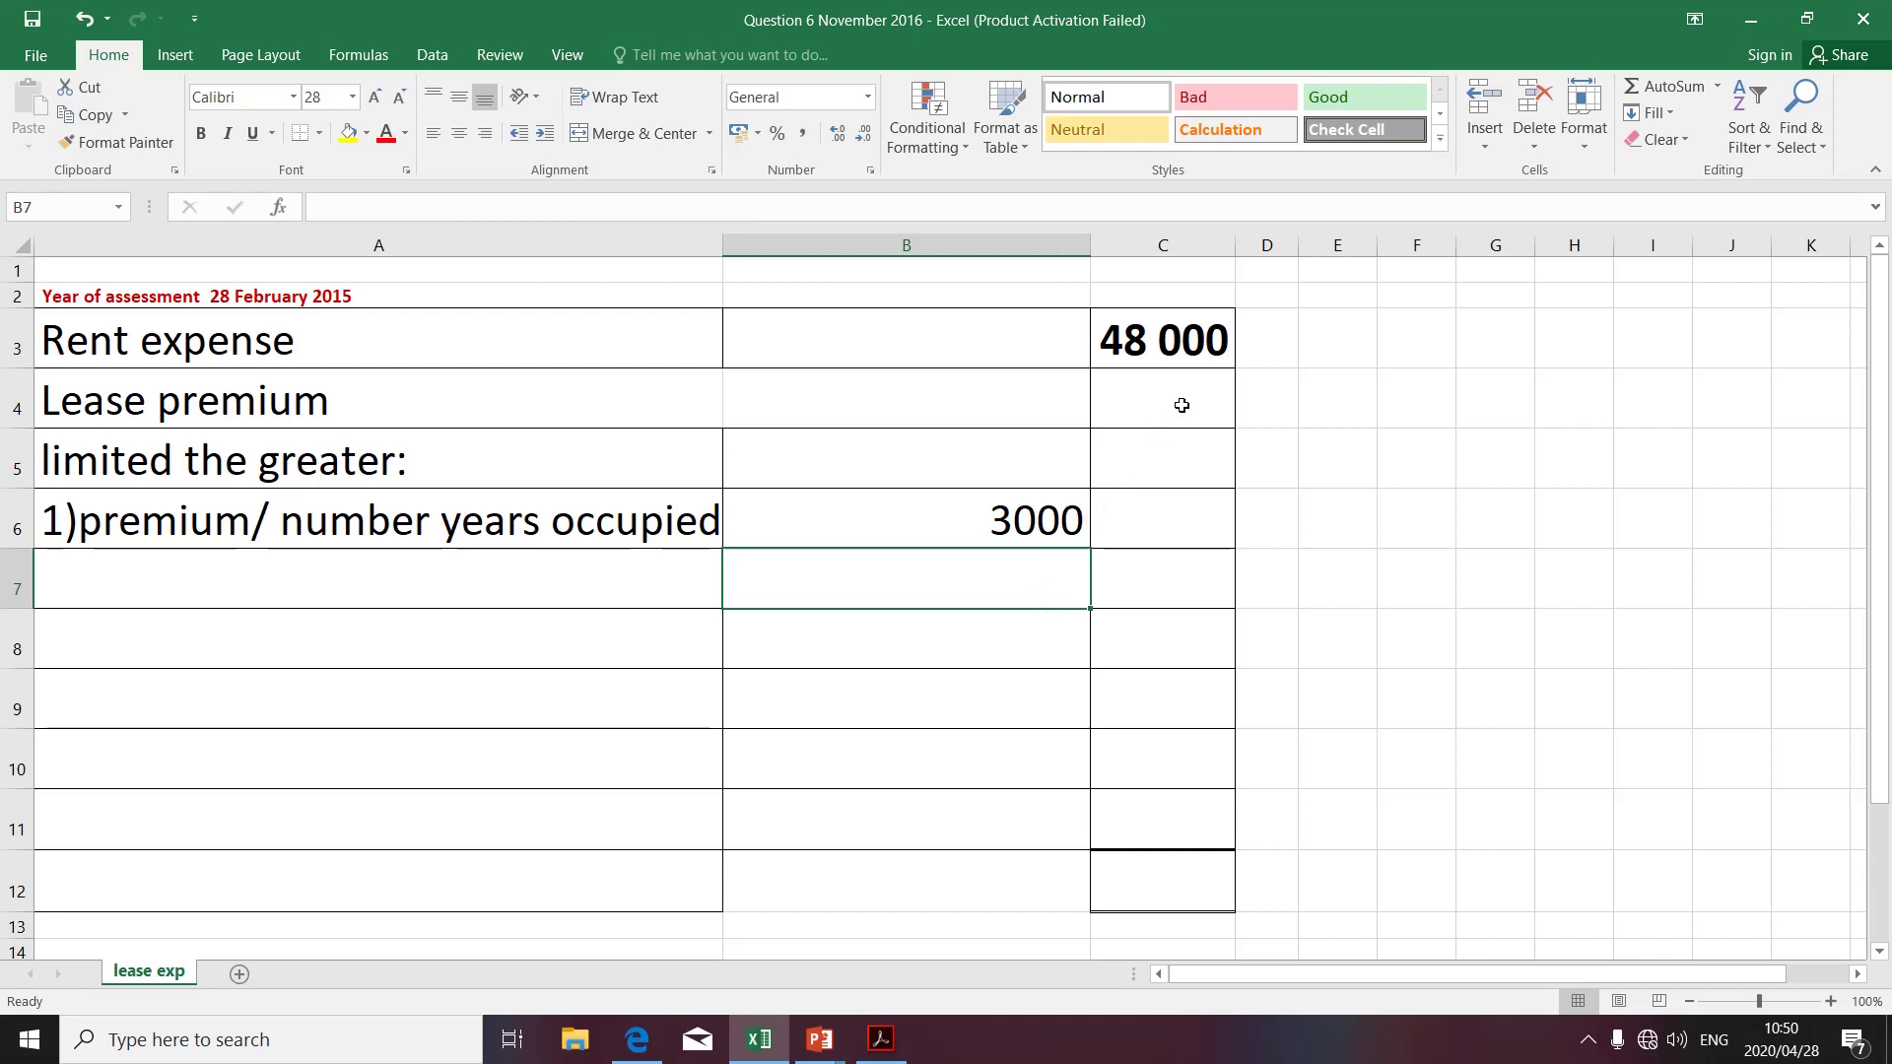
Enter the label "2)premium/25" in cell A7 for the second limit.
left_click(58, 569)
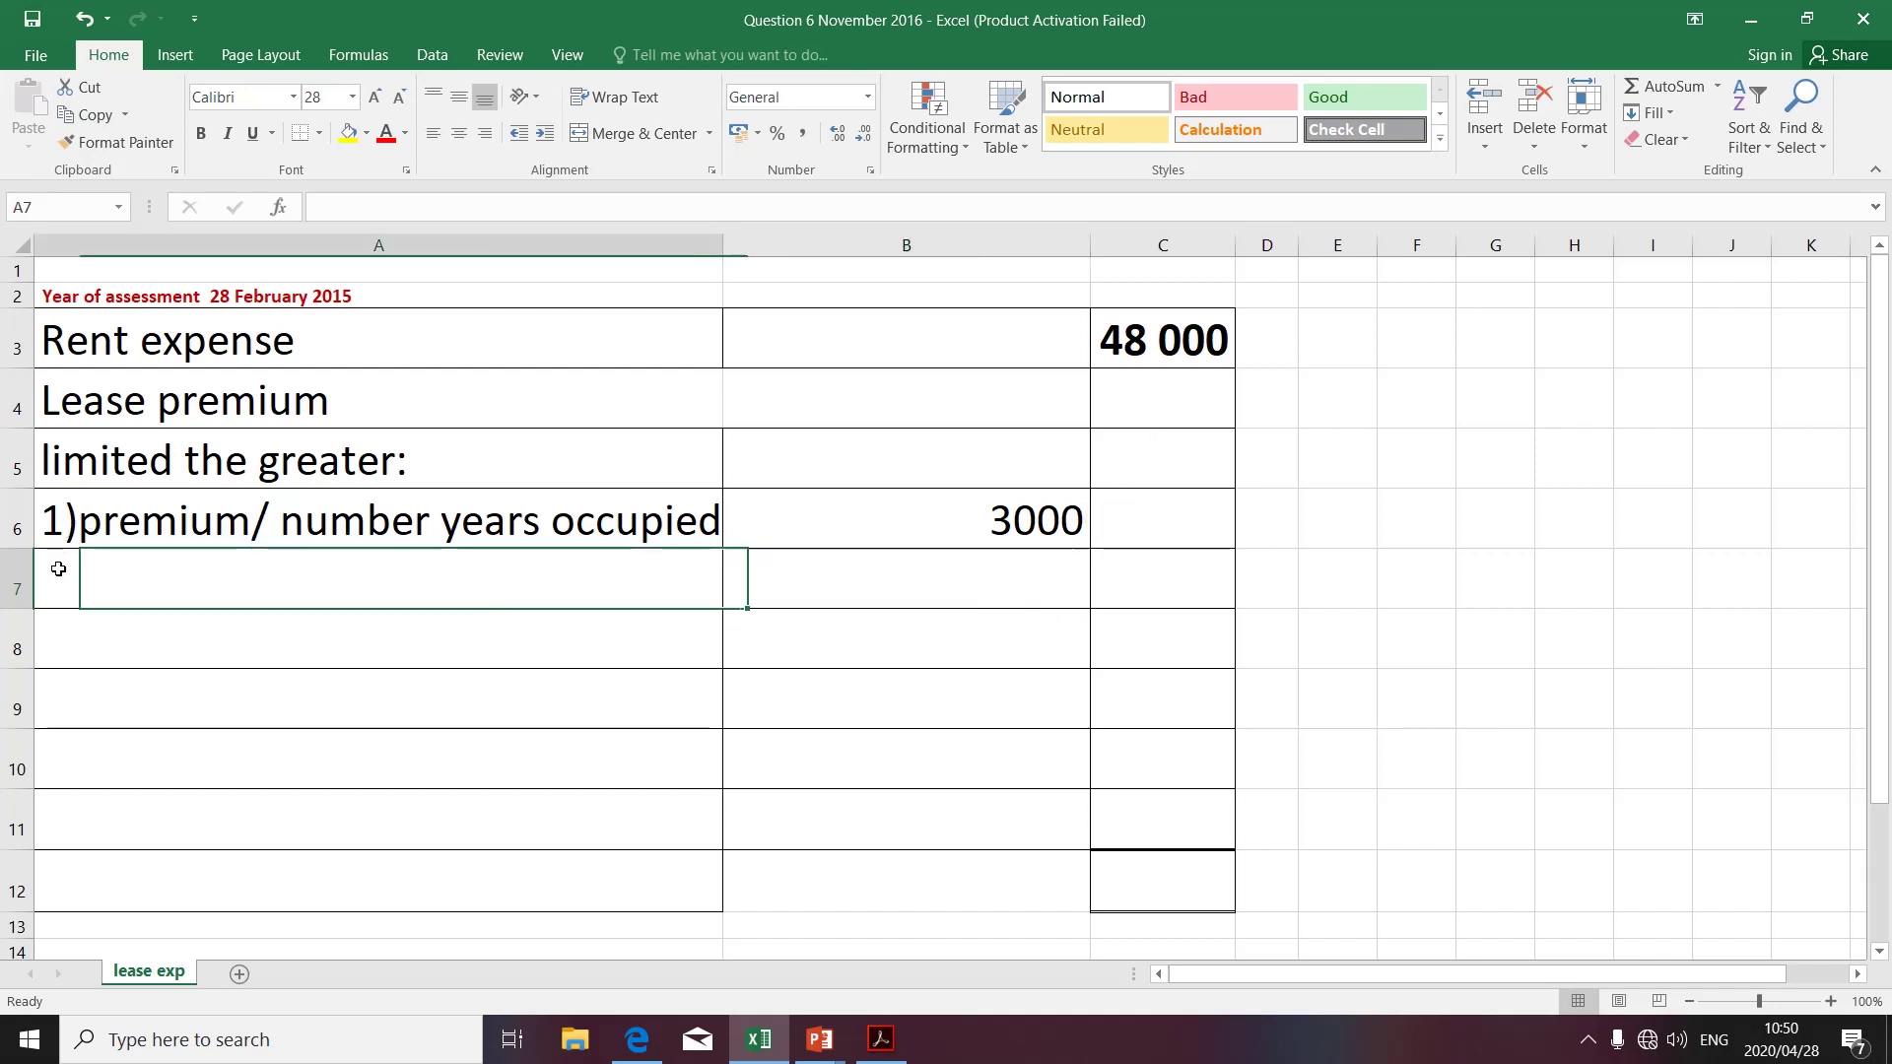
type("2")
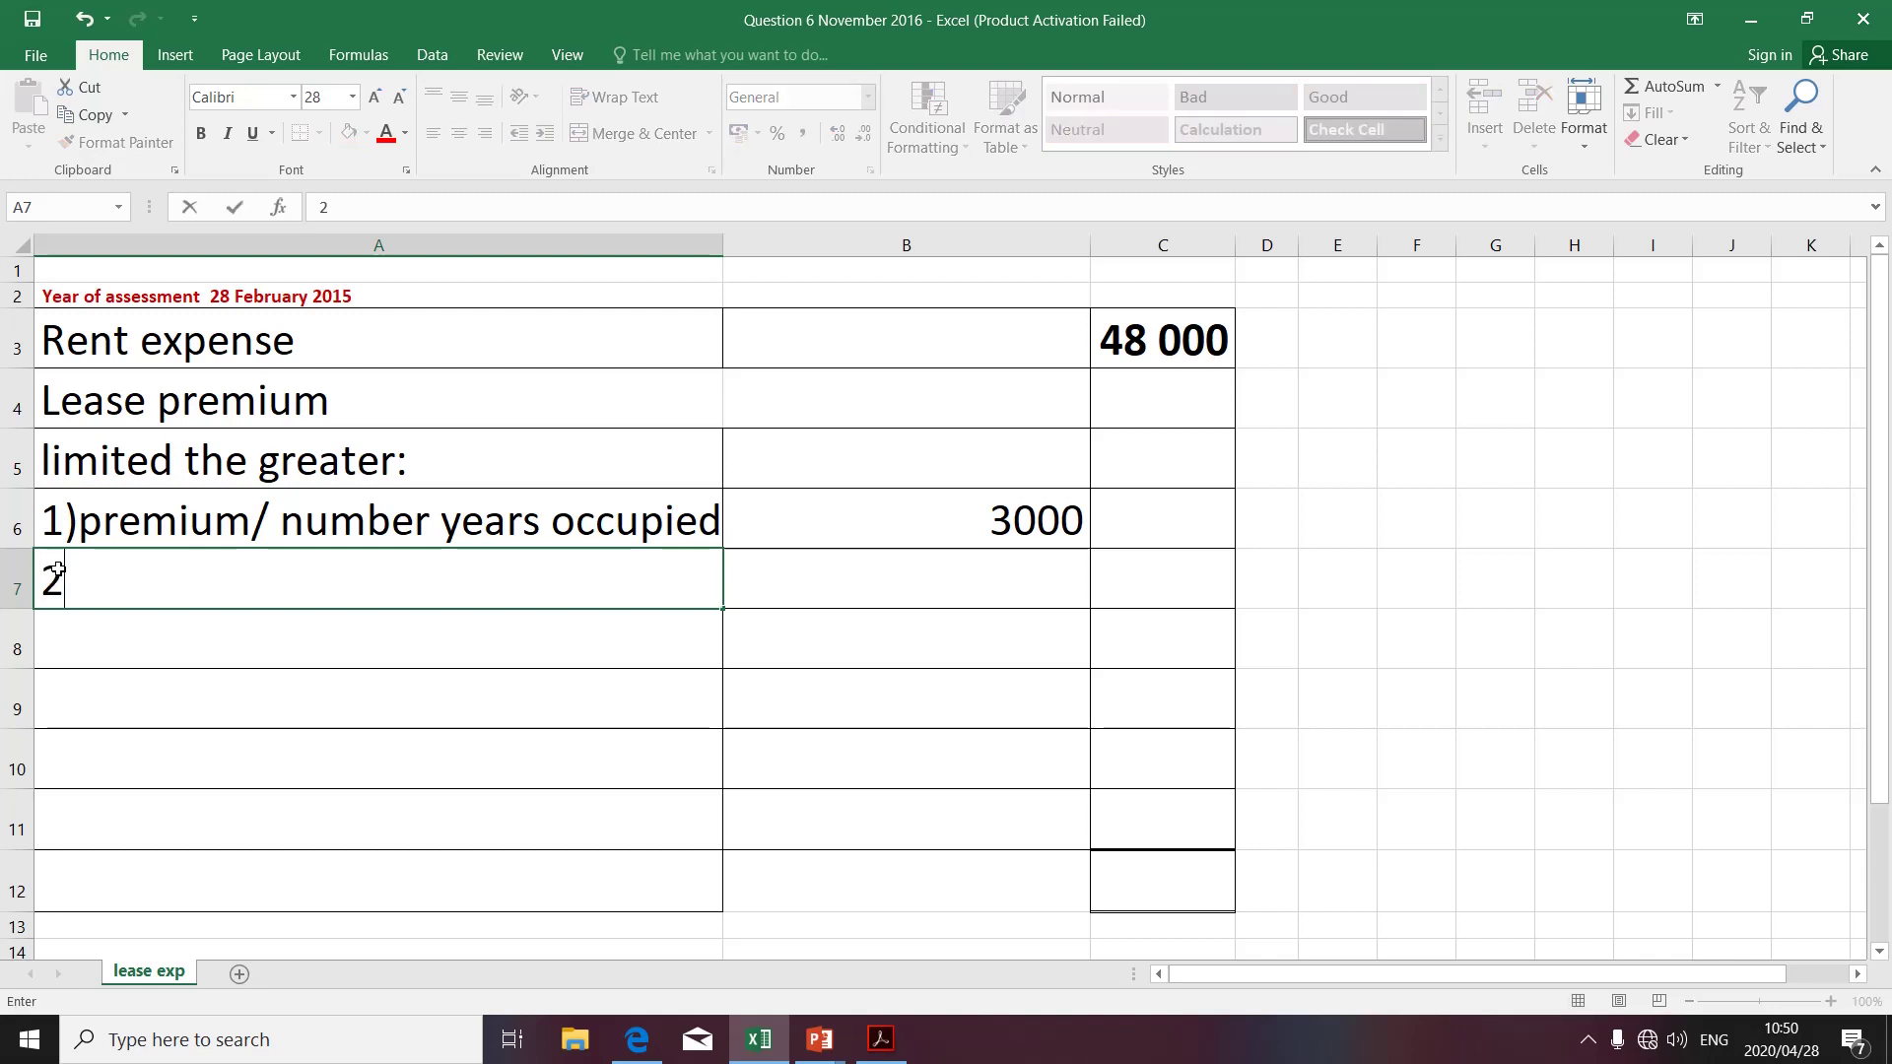
type(")premi")
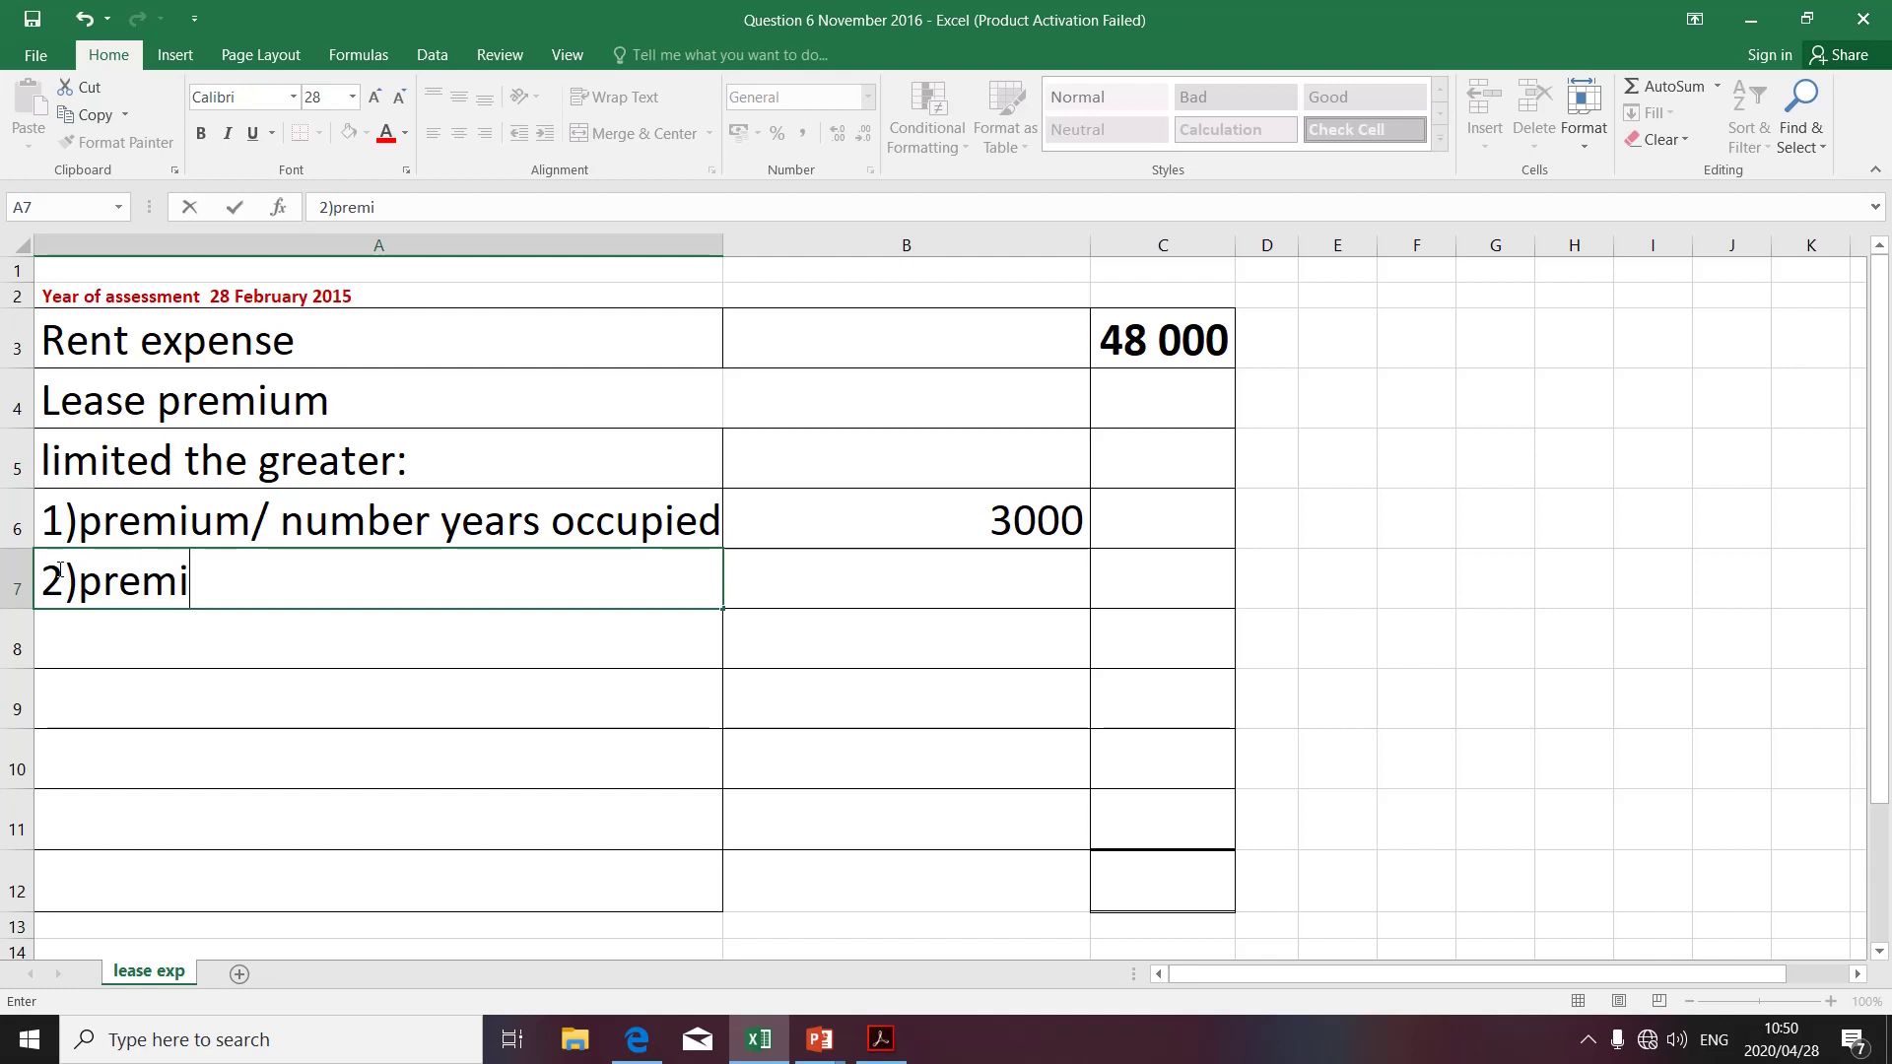
type("um/25")
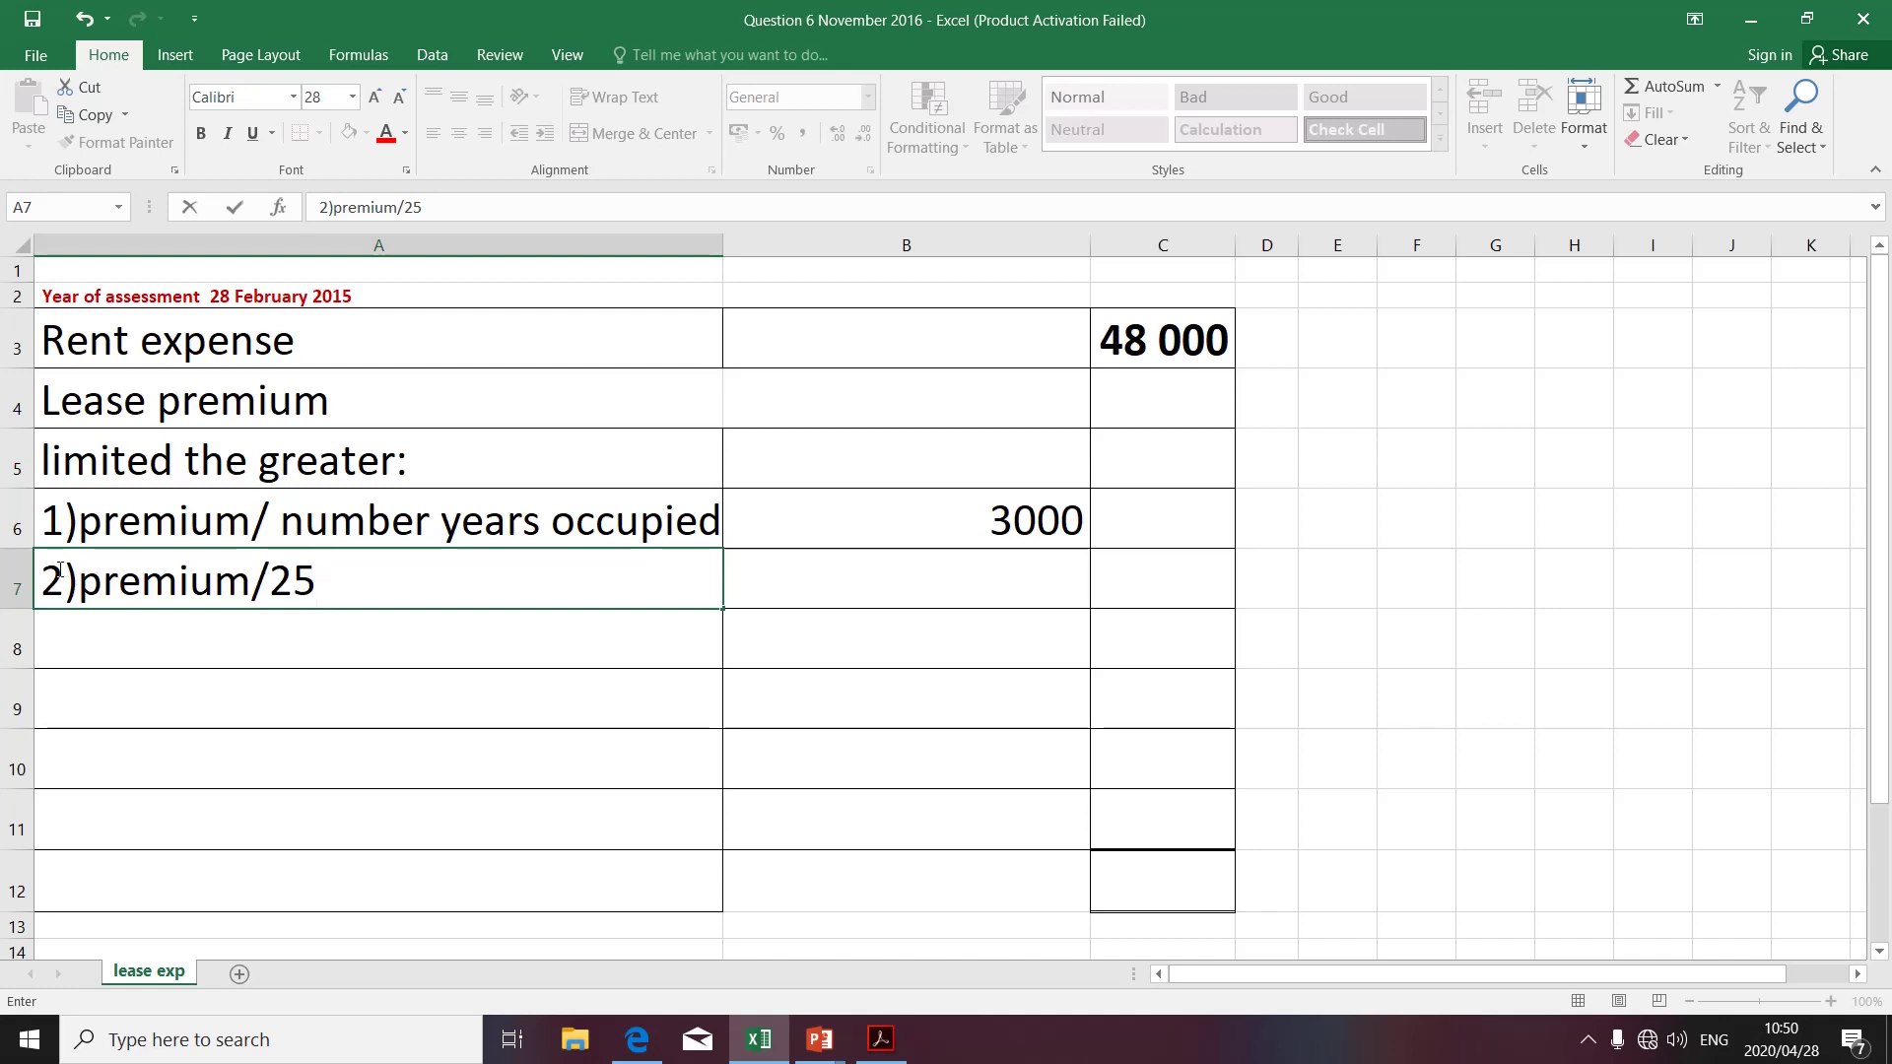
Calculate the second premium limit in cell B7 with the formula =120000/25*6/12.
left_click(860, 588)
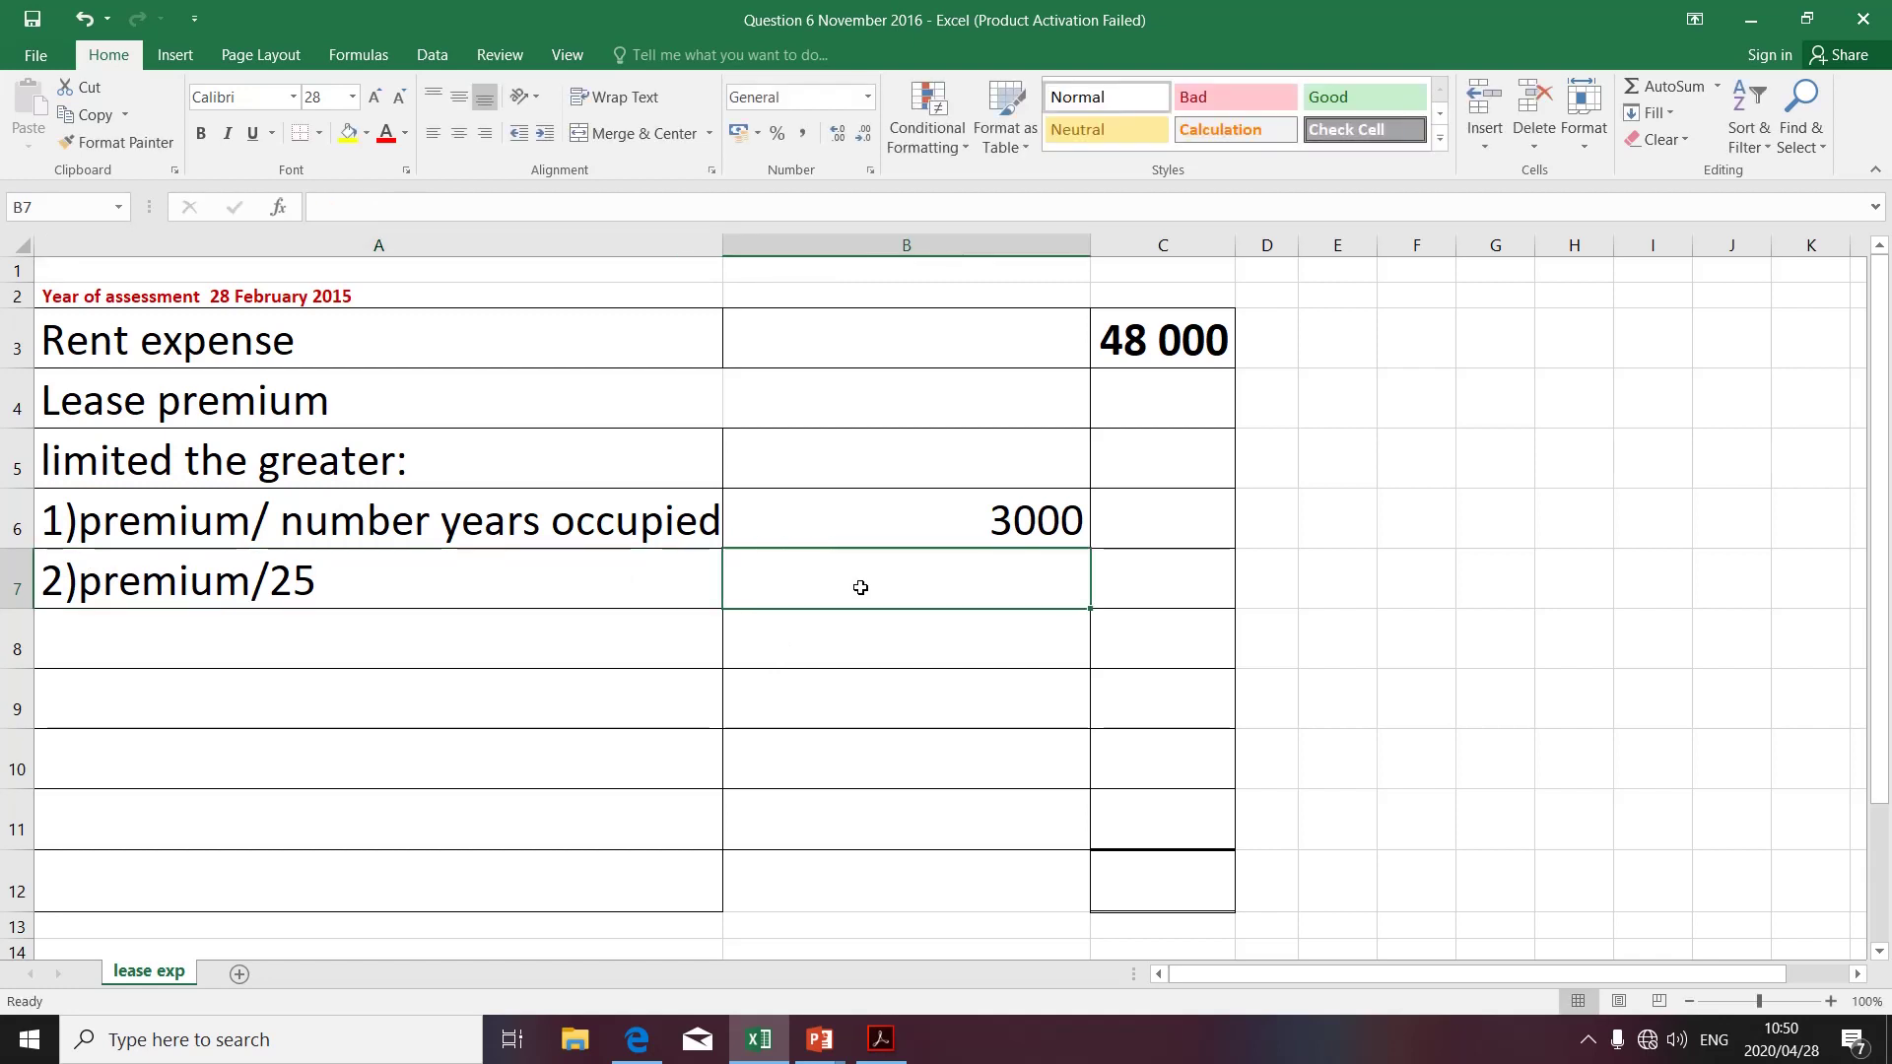
type("=12000")
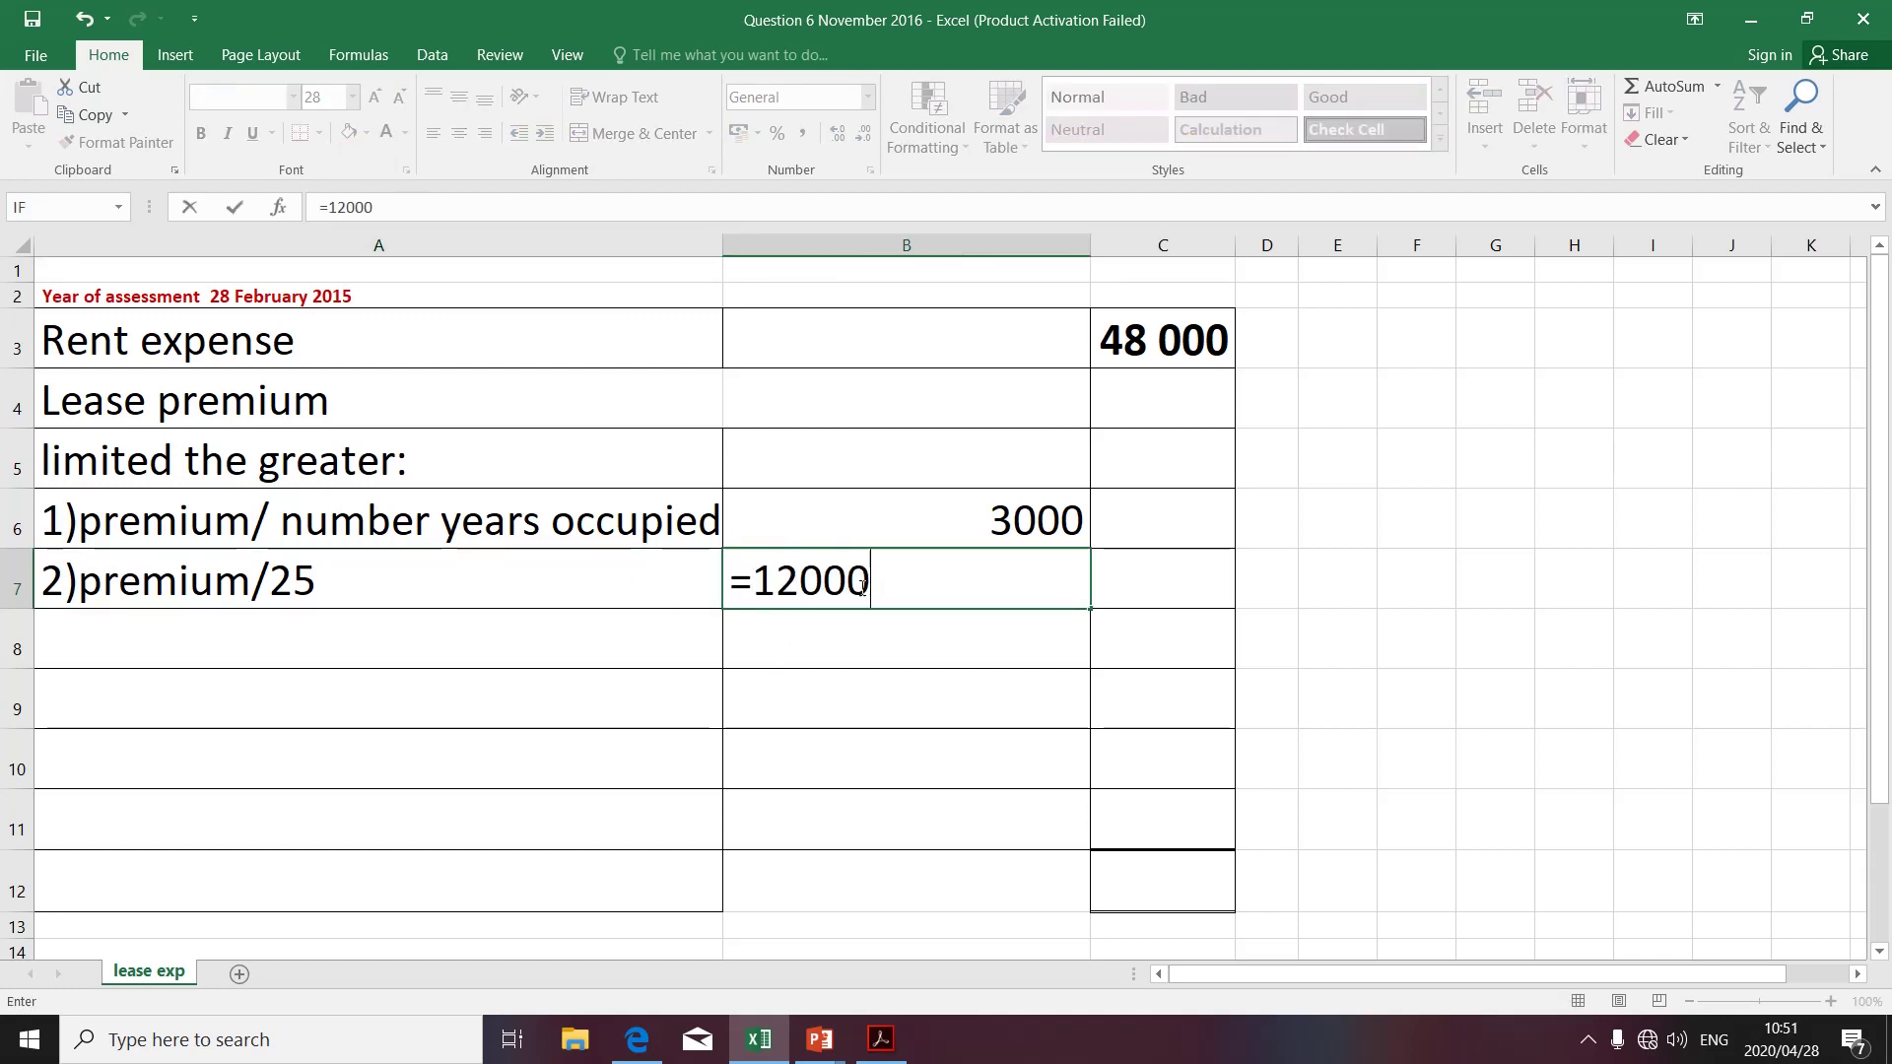
type("0/25")
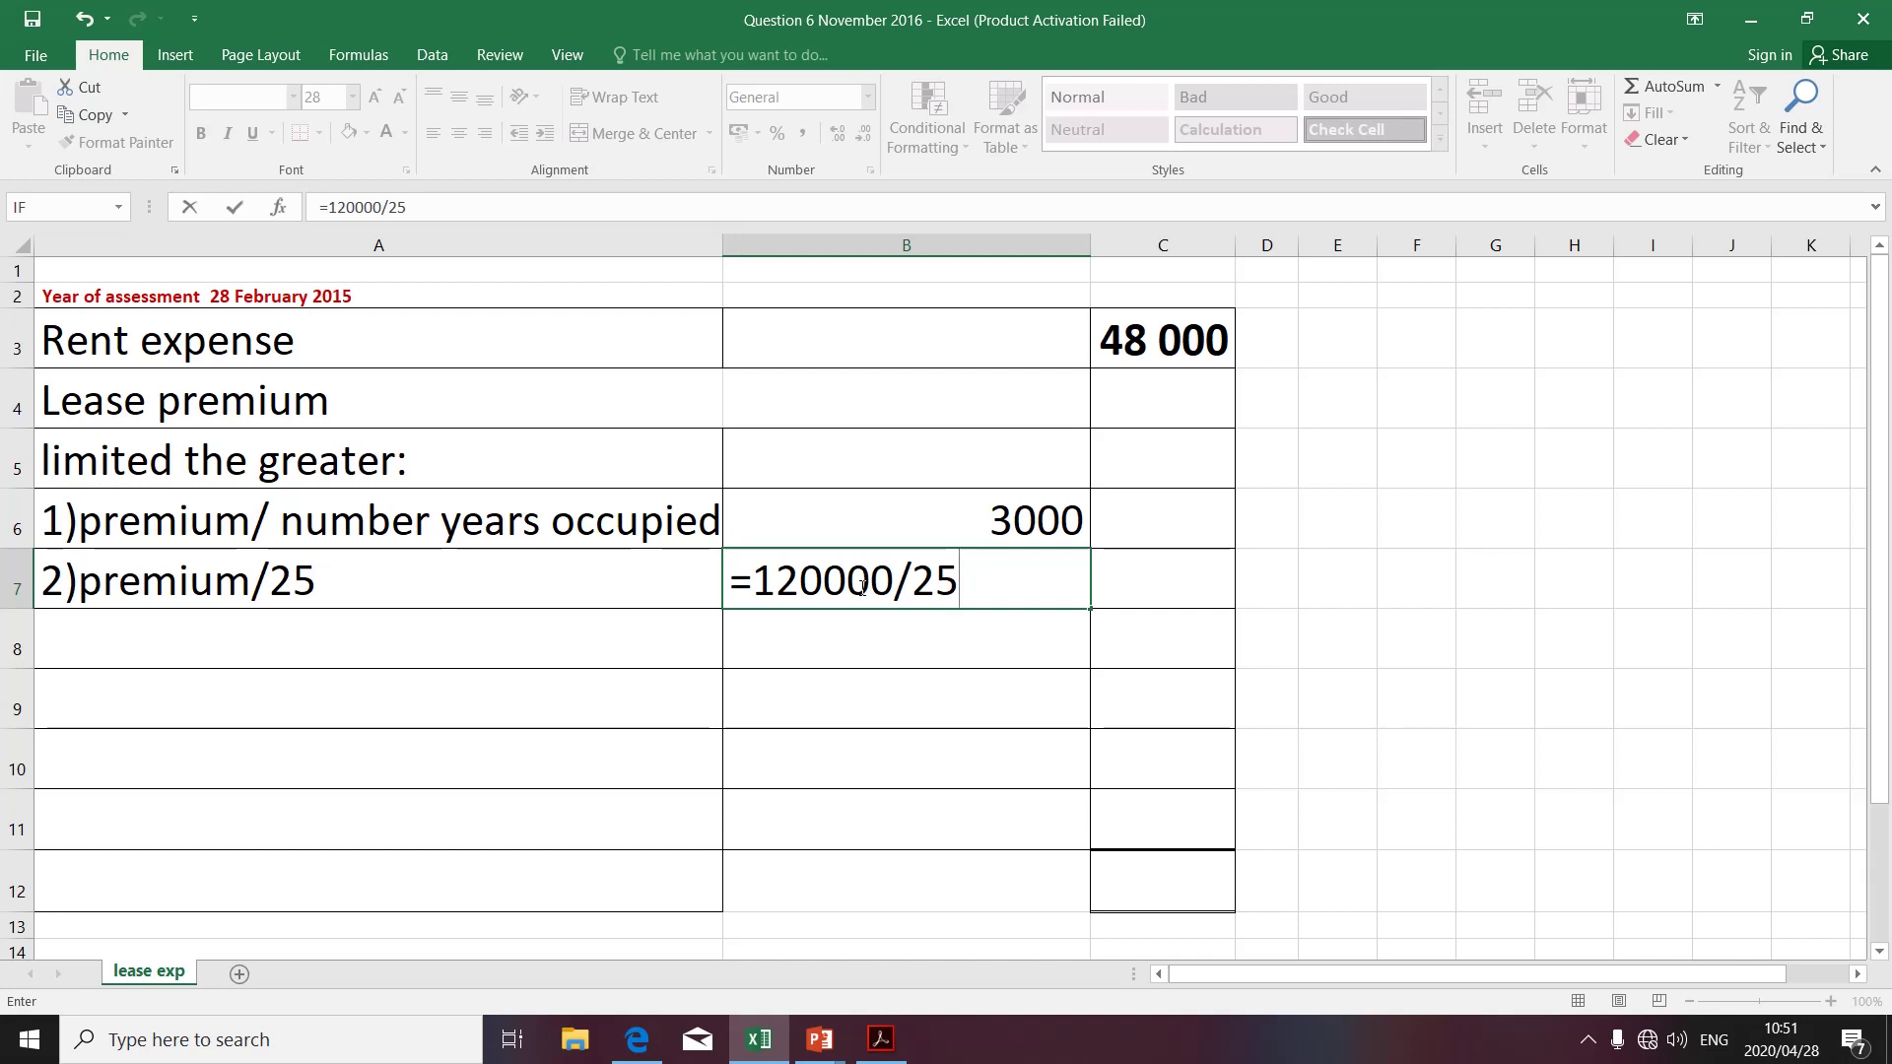
type("*6/12")
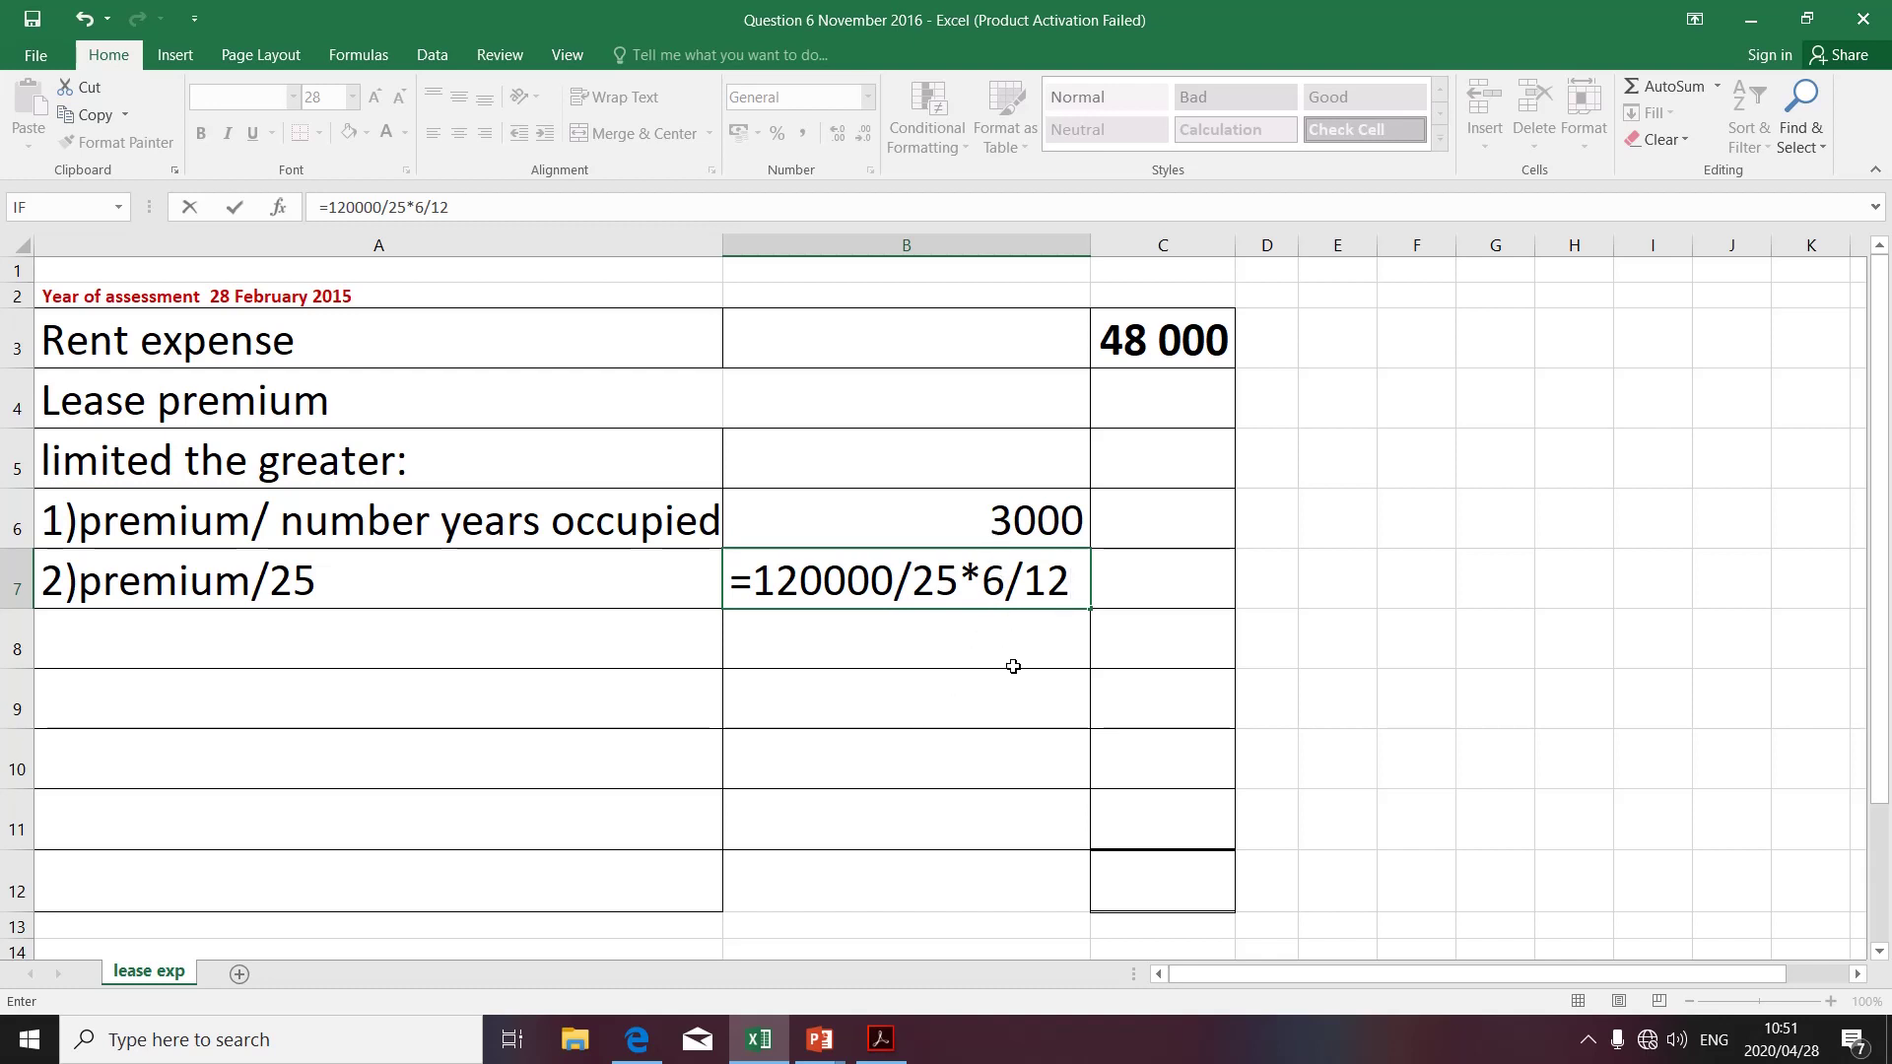
key("Return")
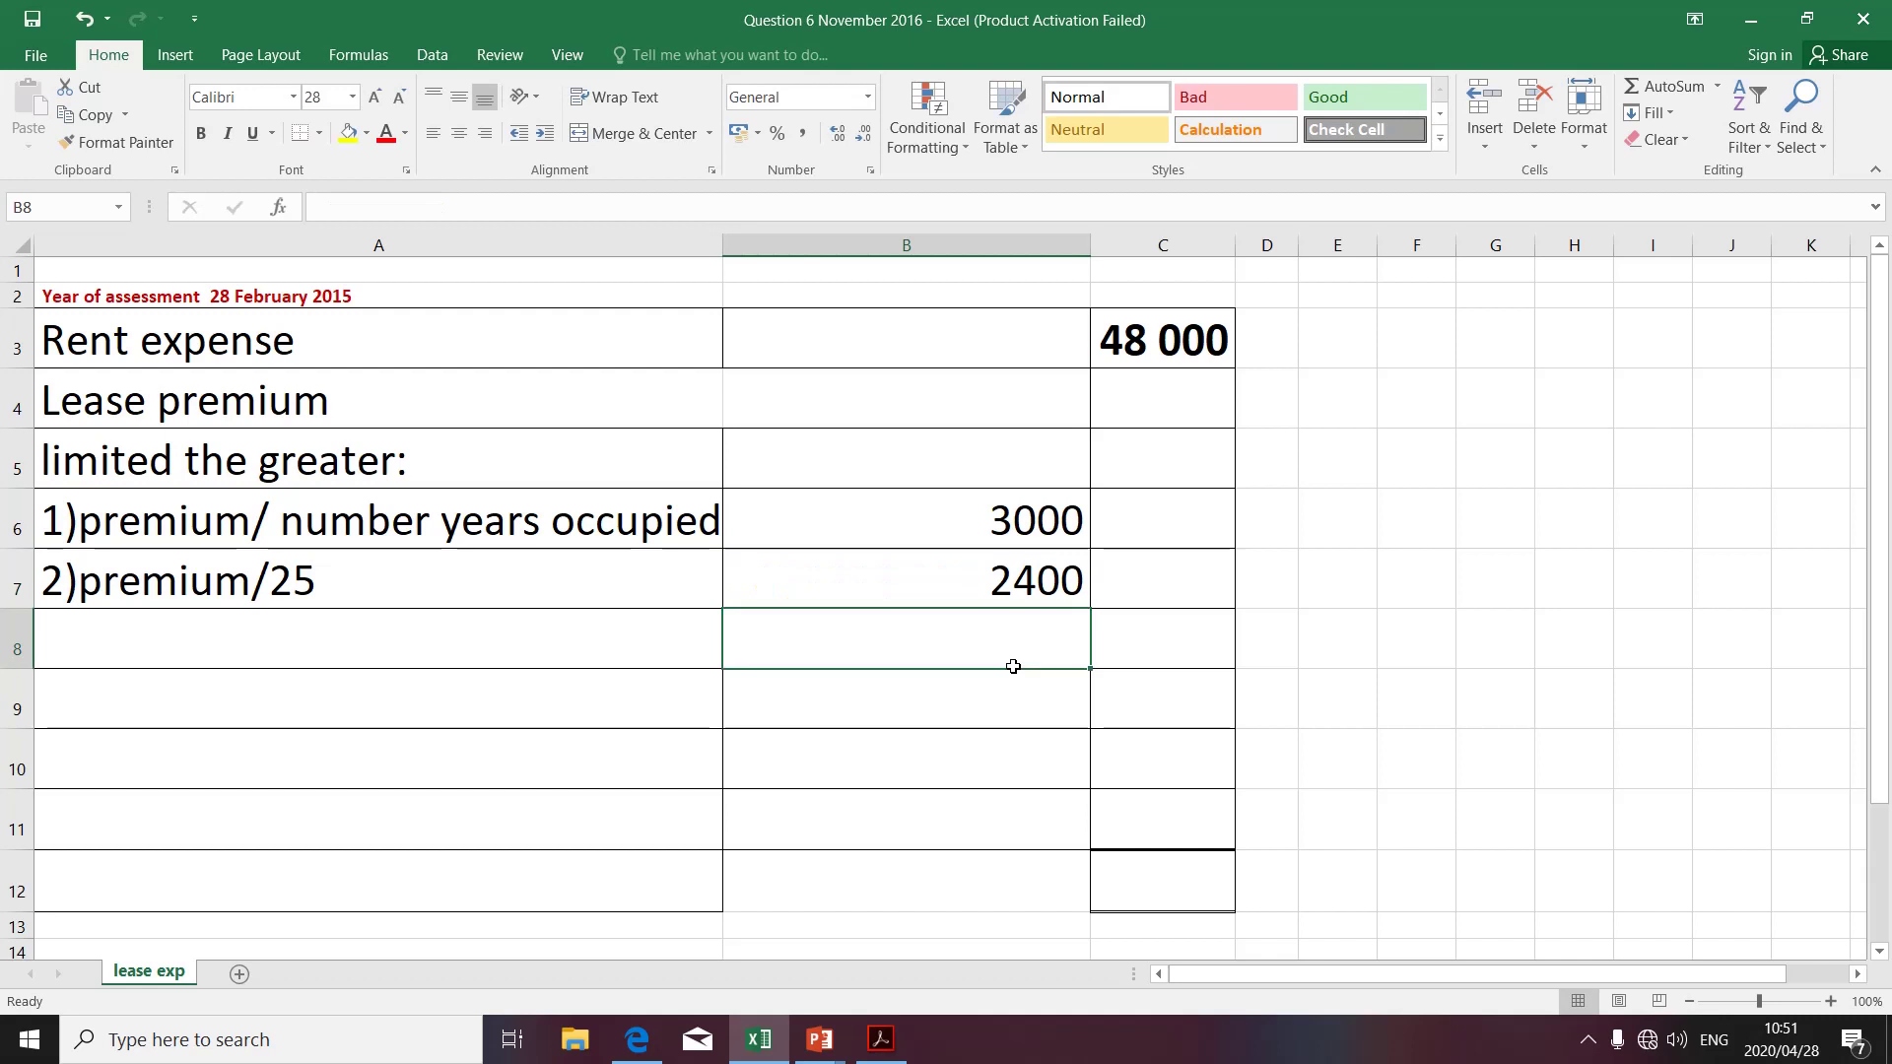
Bring the greater premium limit from cell B6 into the Lease premium amount in C4 with the formula =B6.
left_click(1050, 541)
left_click(1161, 398)
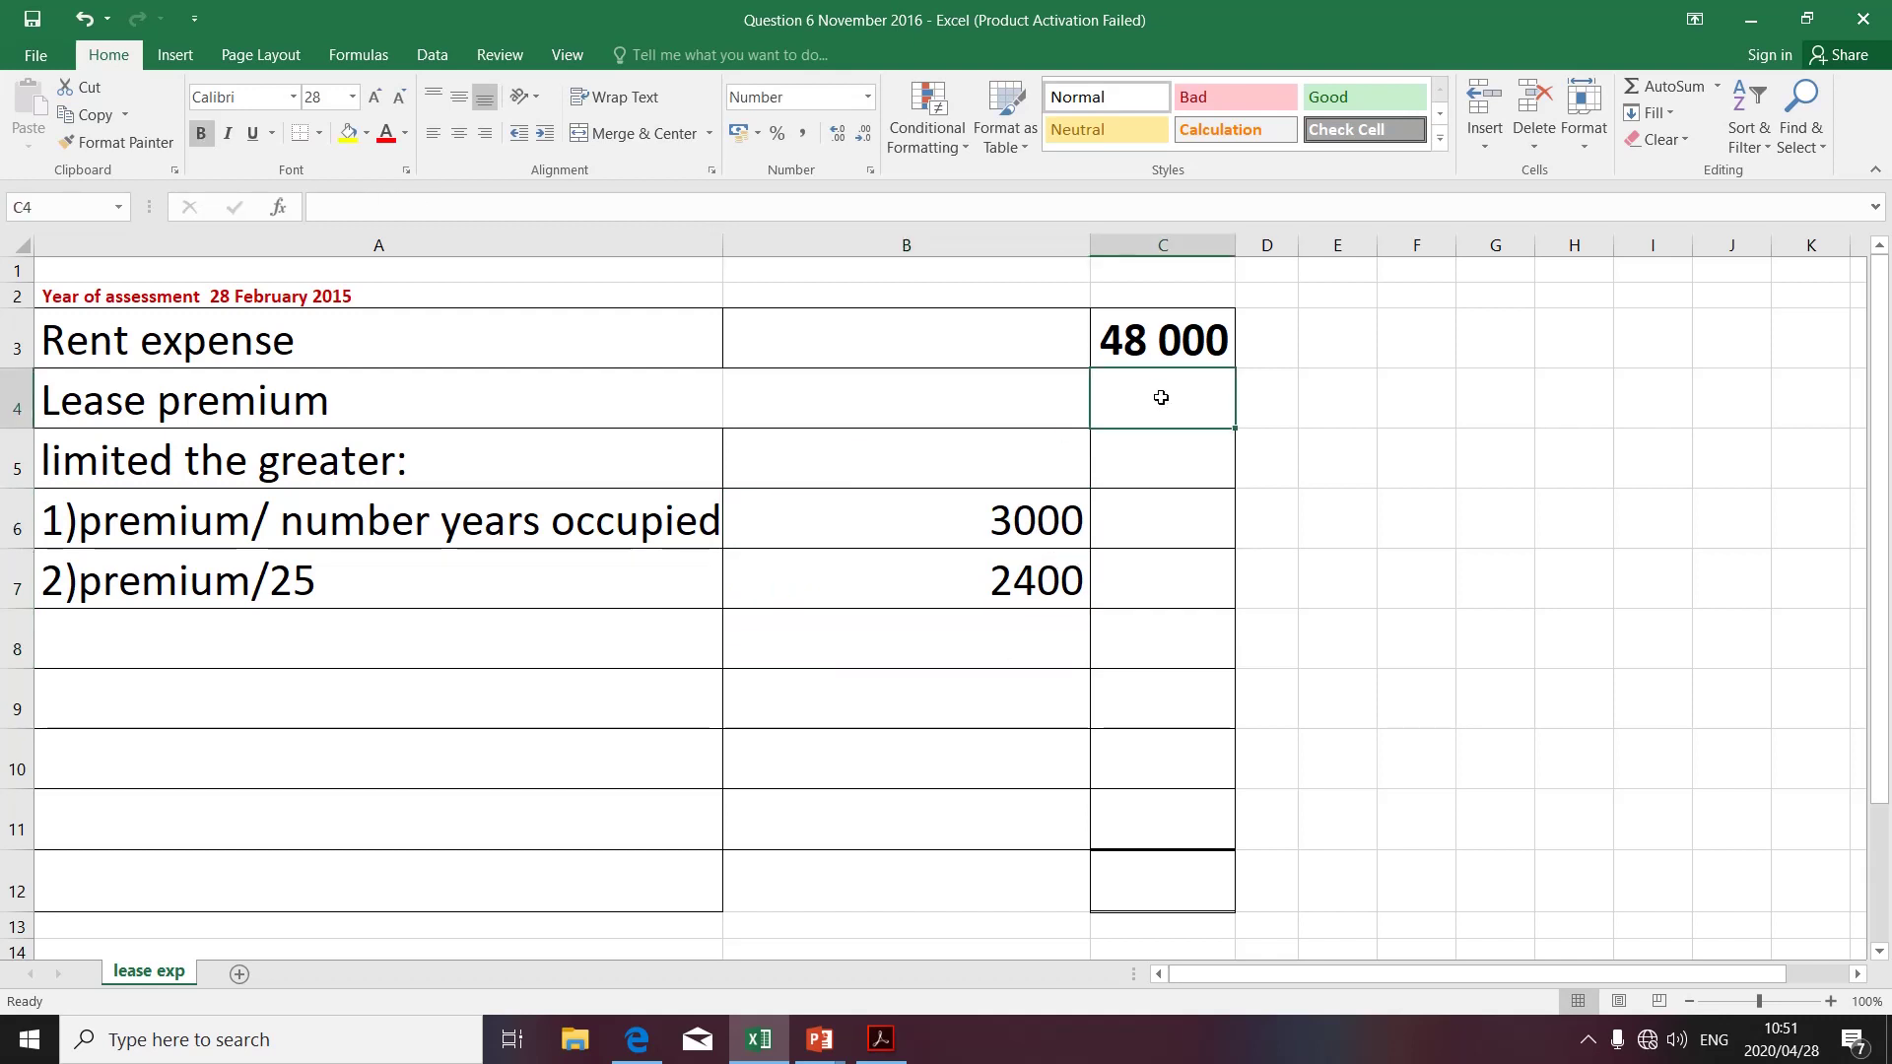
type("=")
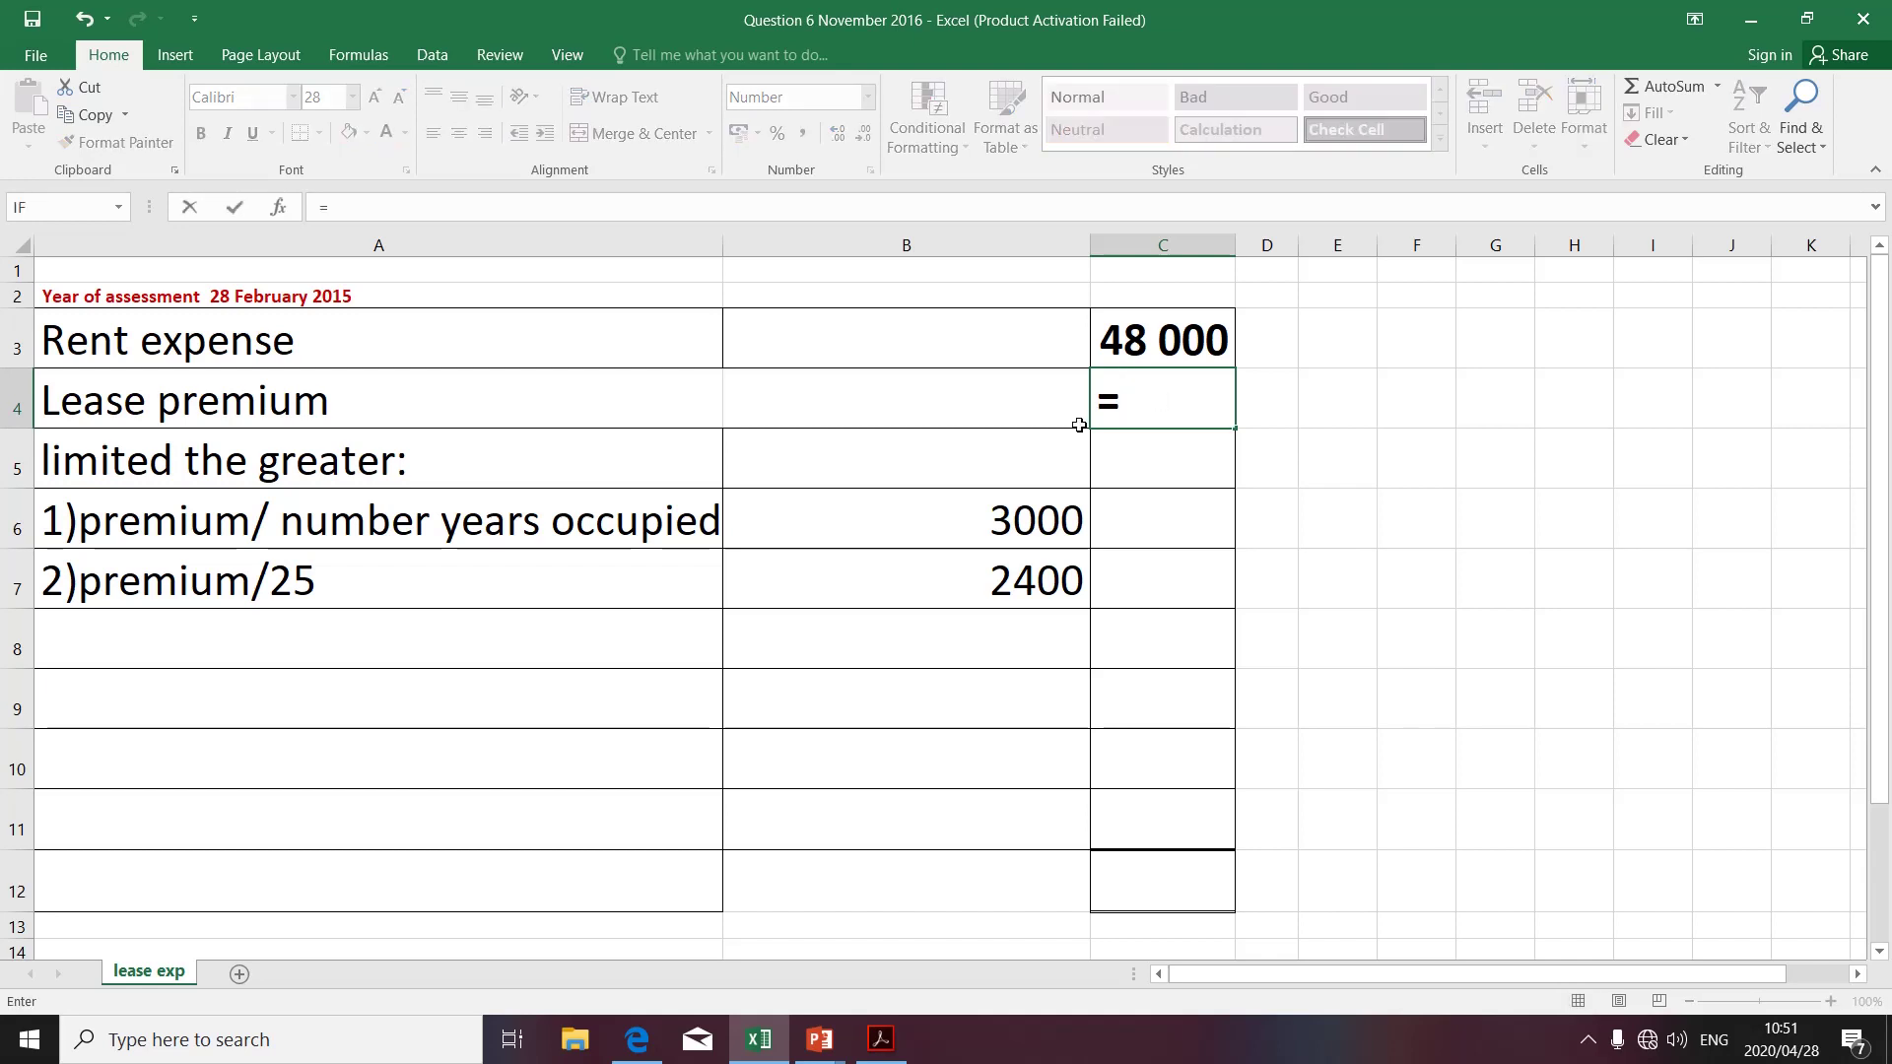
left_click(1057, 506)
key("Return")
Total the rent expense and lease premium amounts of column C in cell C12 with AutoSum.
left_click(1150, 873)
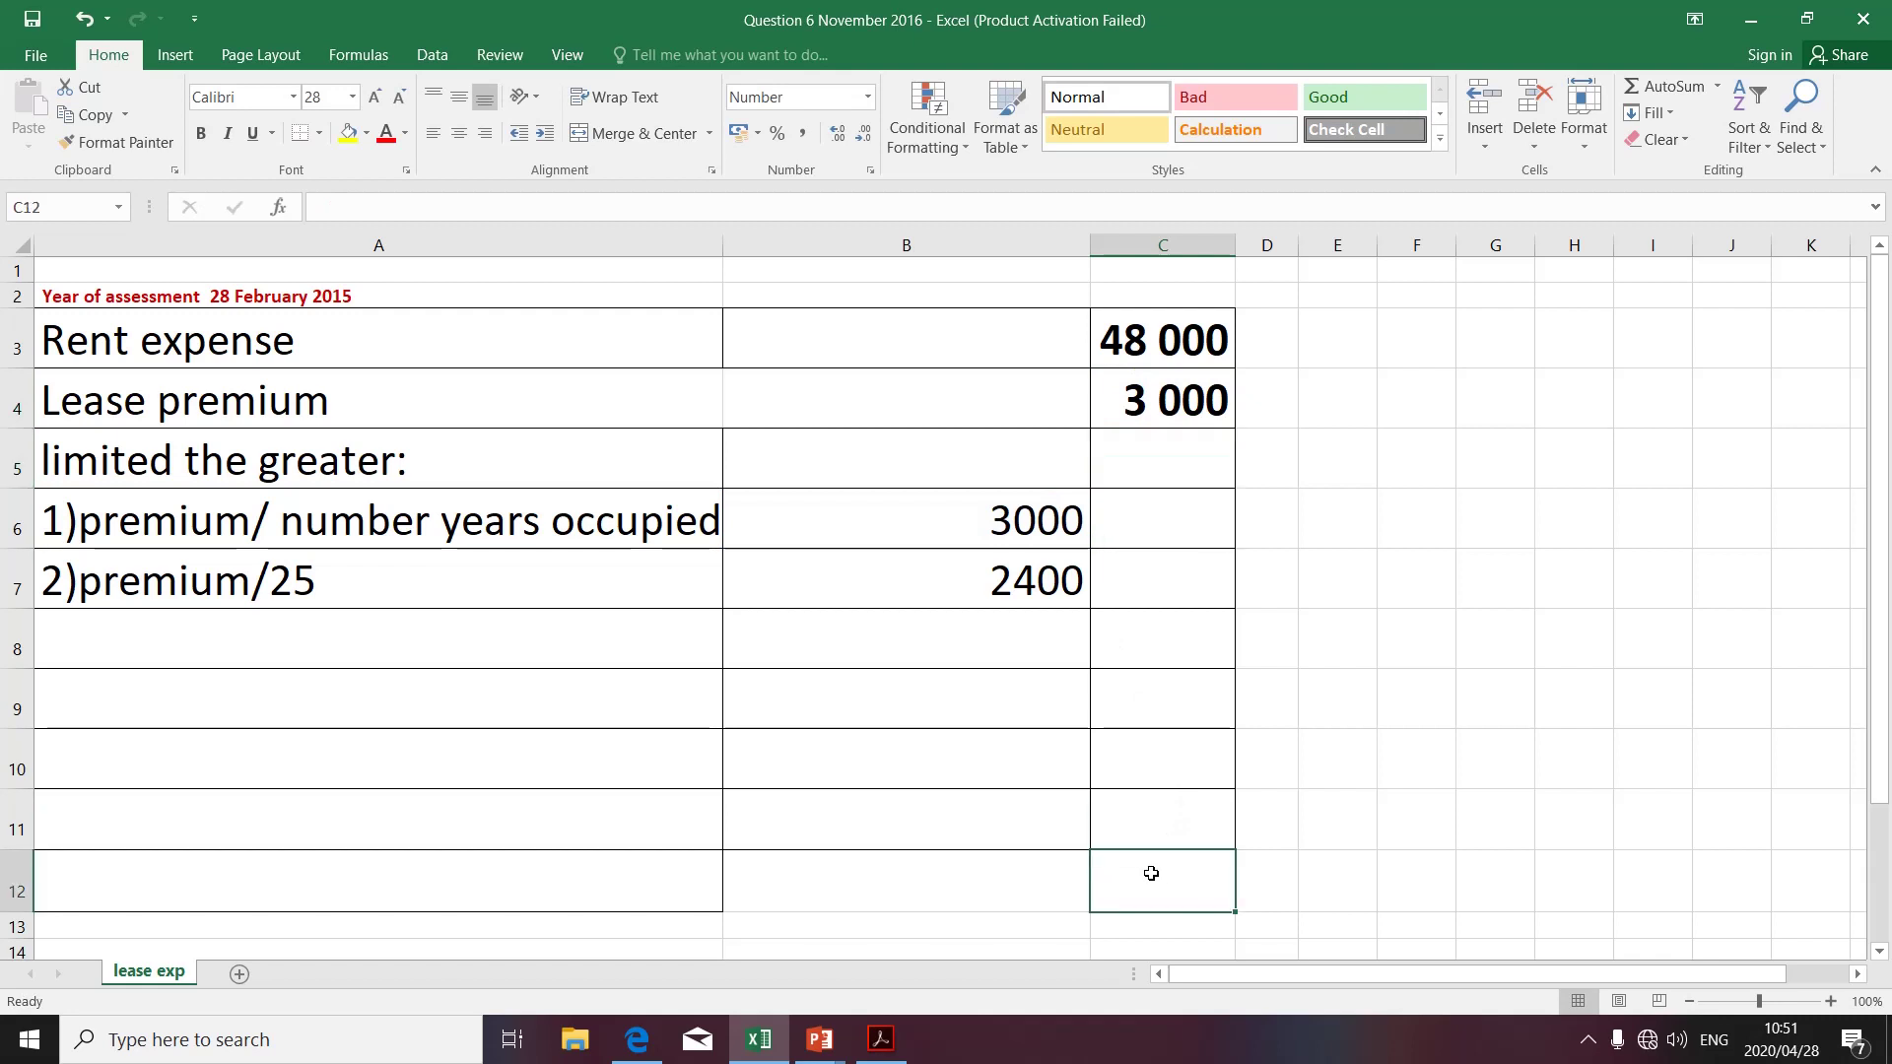
left_click(1676, 89)
key("Return")
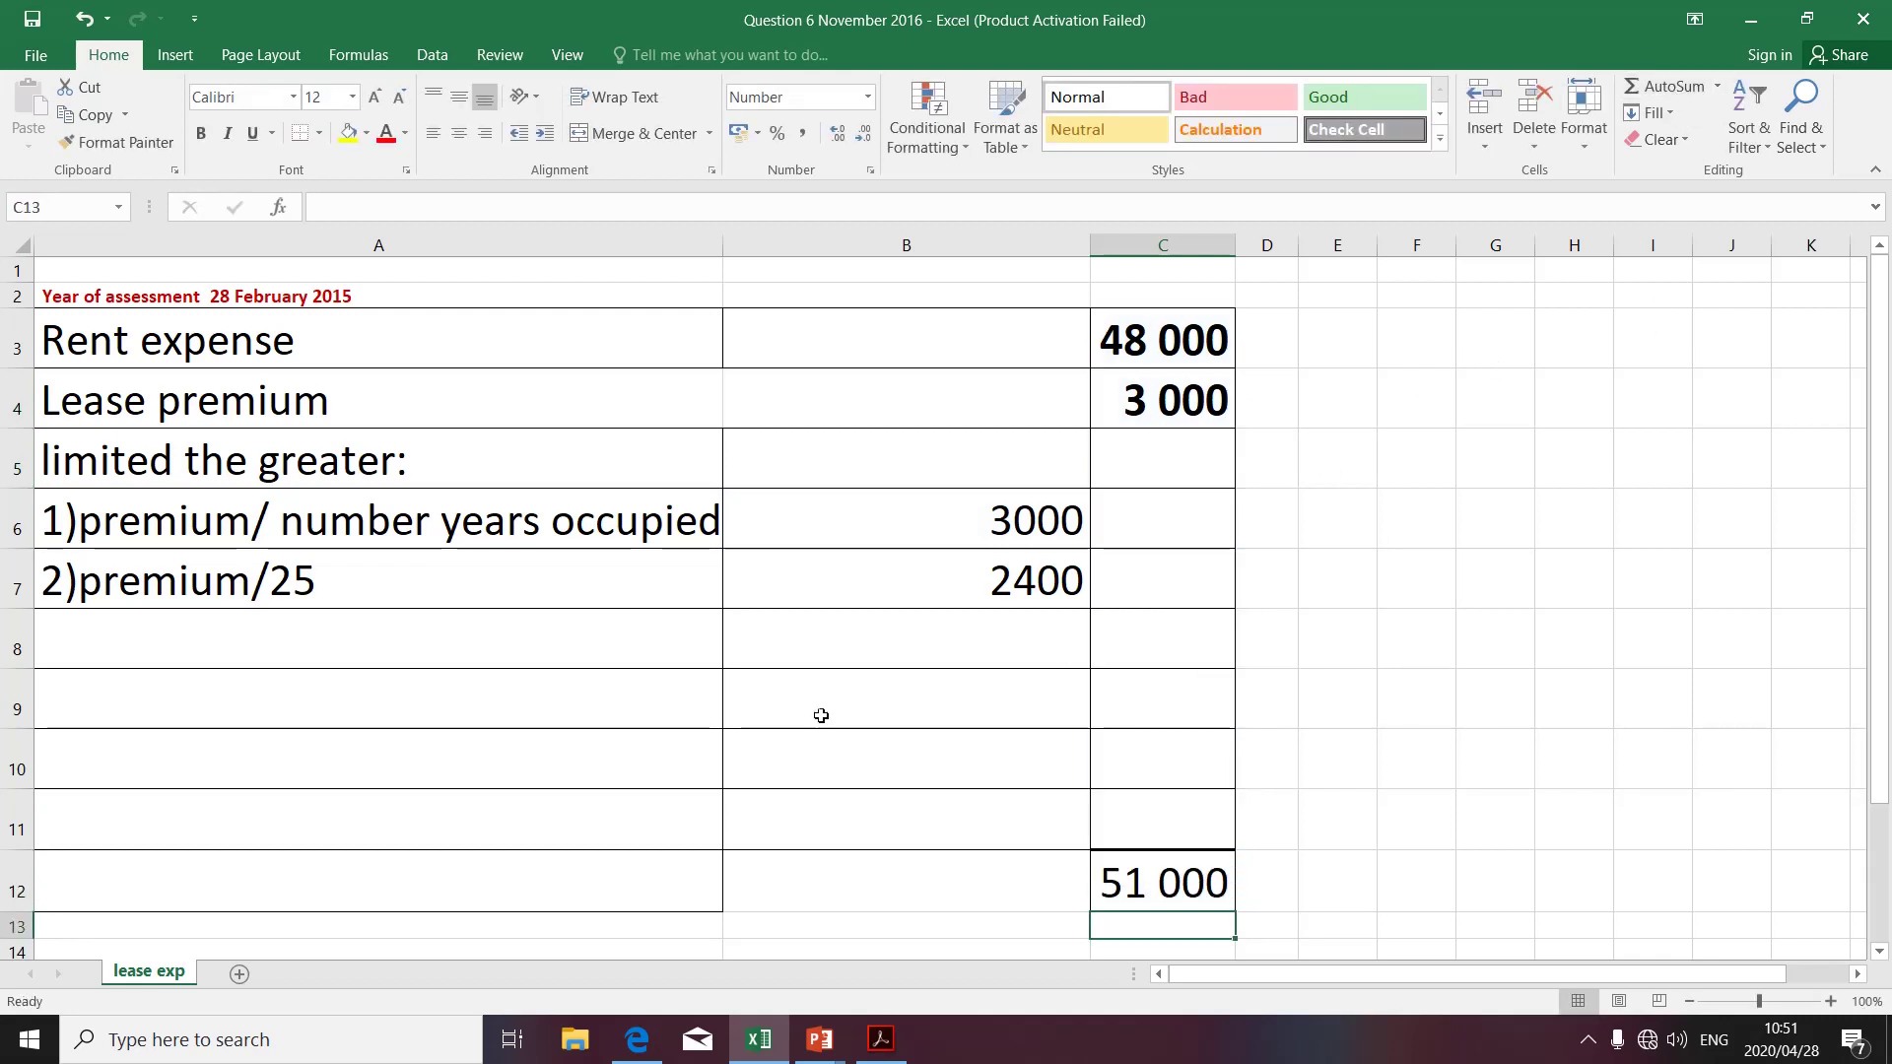
Enter the label "Deductible from income" in cell A12 for the total row.
left_click(412, 887)
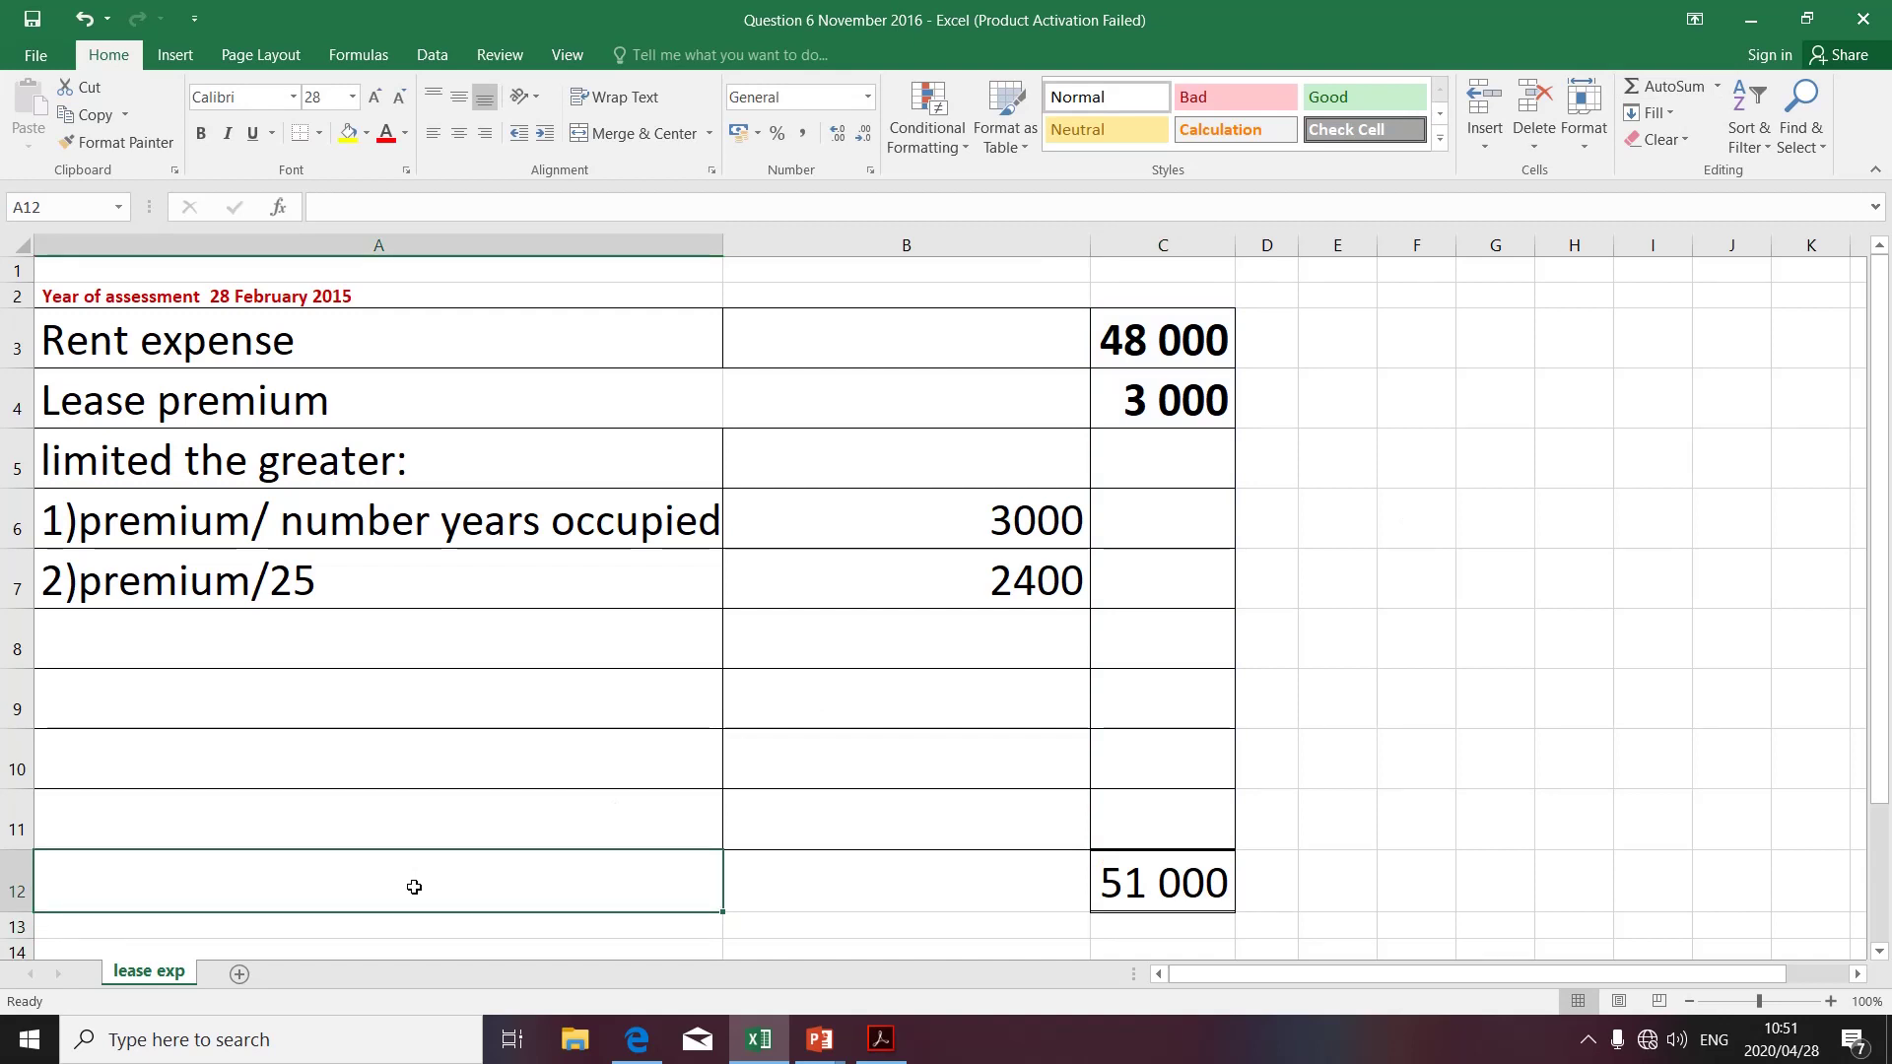
type("D")
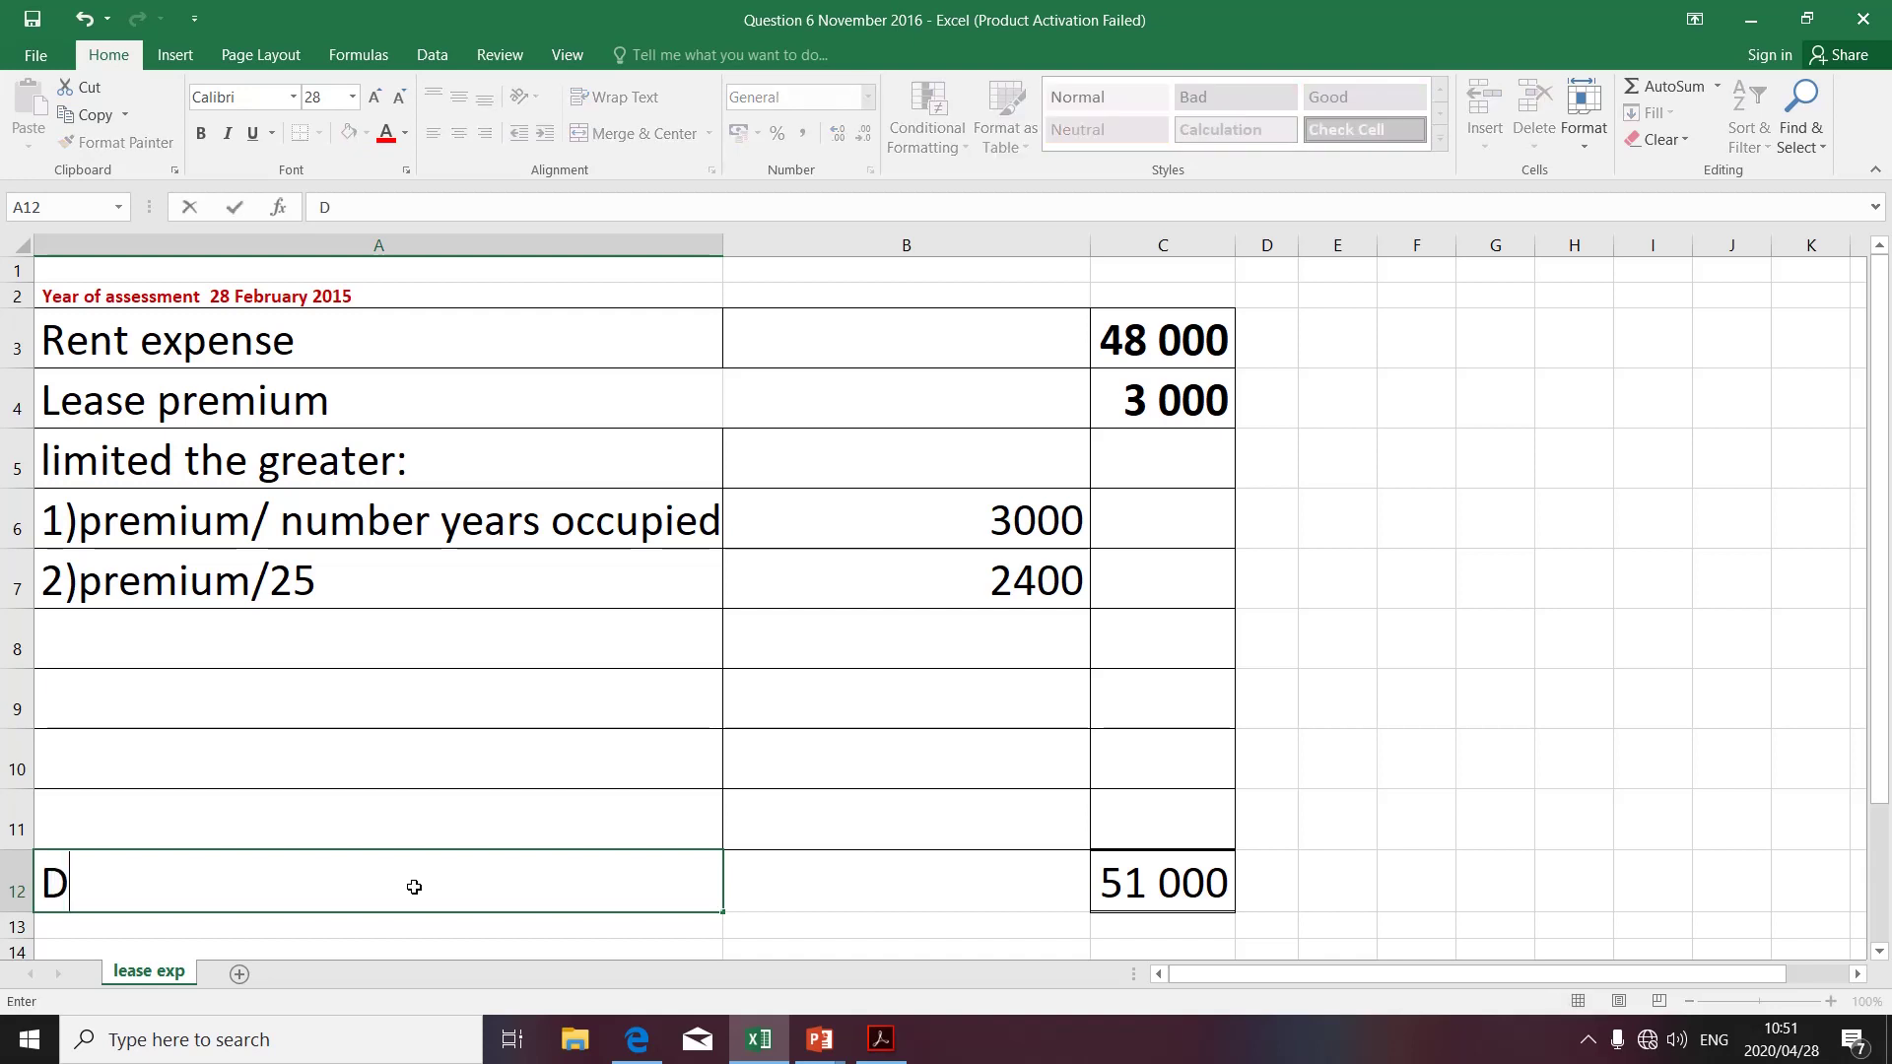
type("eductible from ")
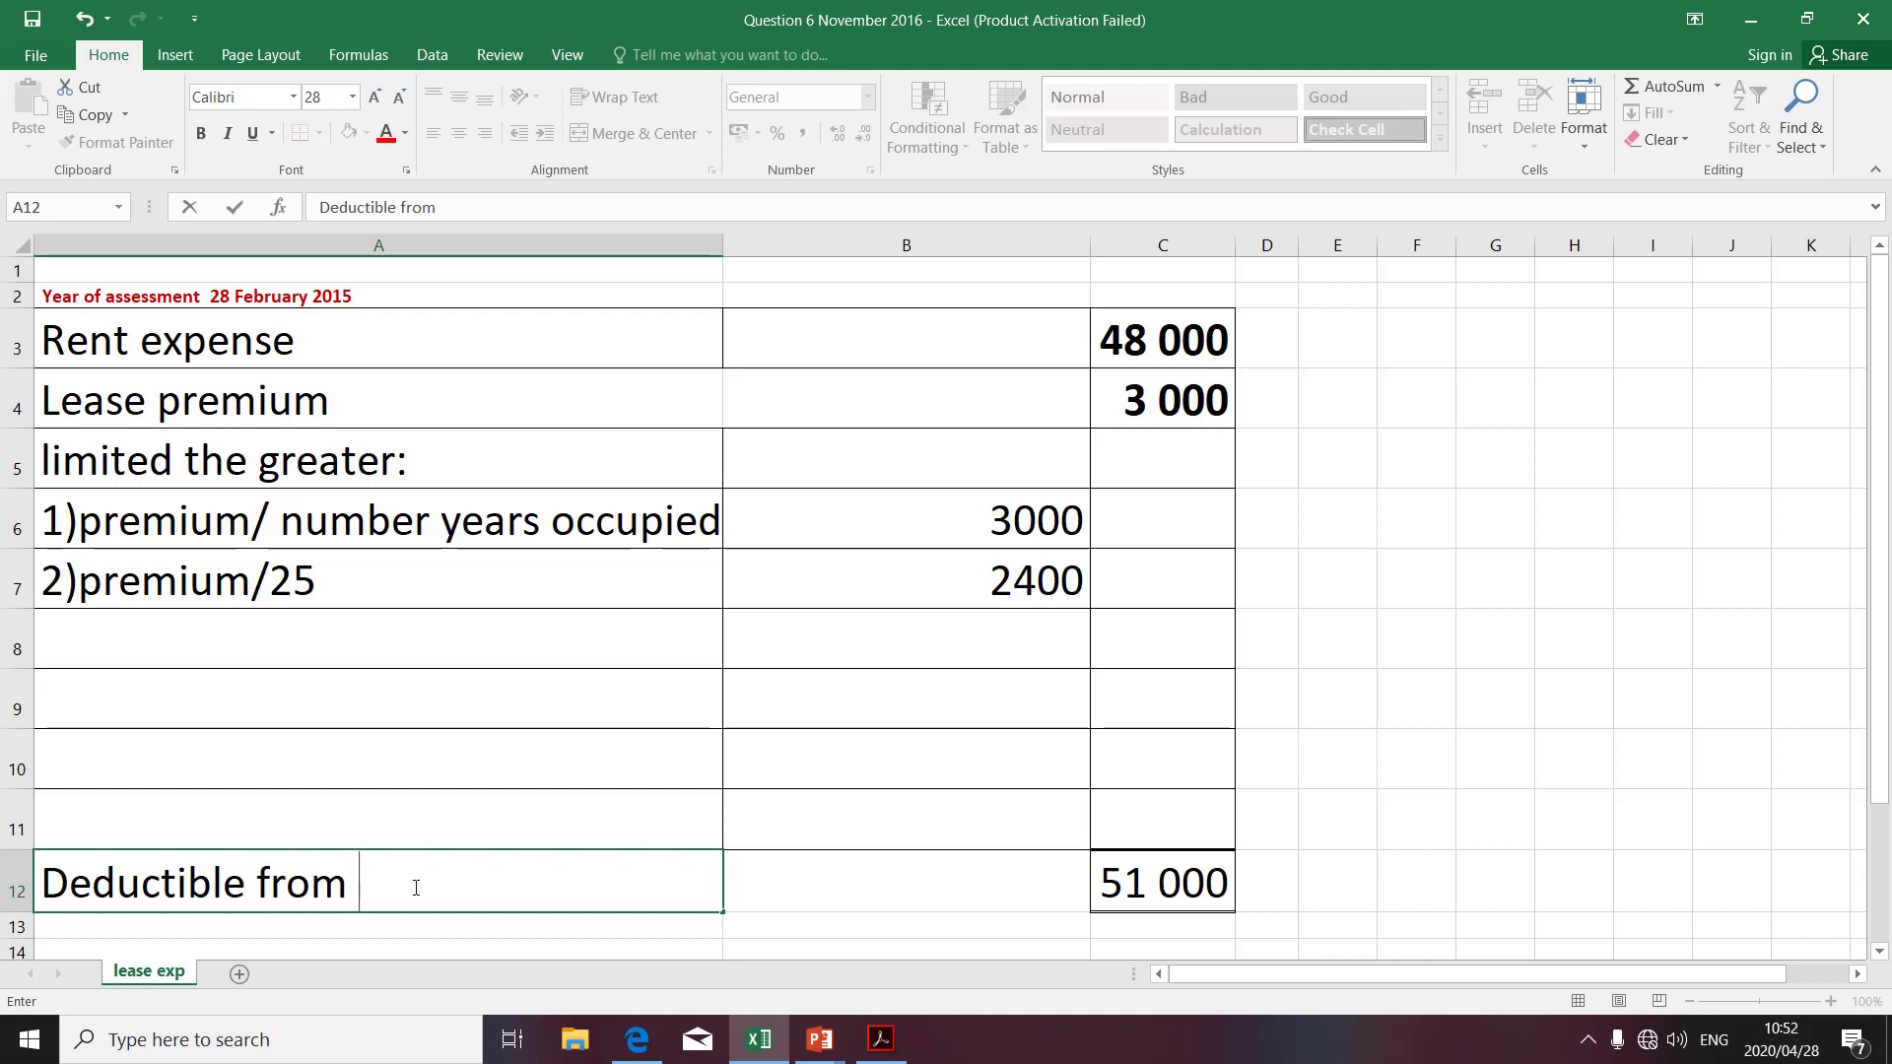
type("income")
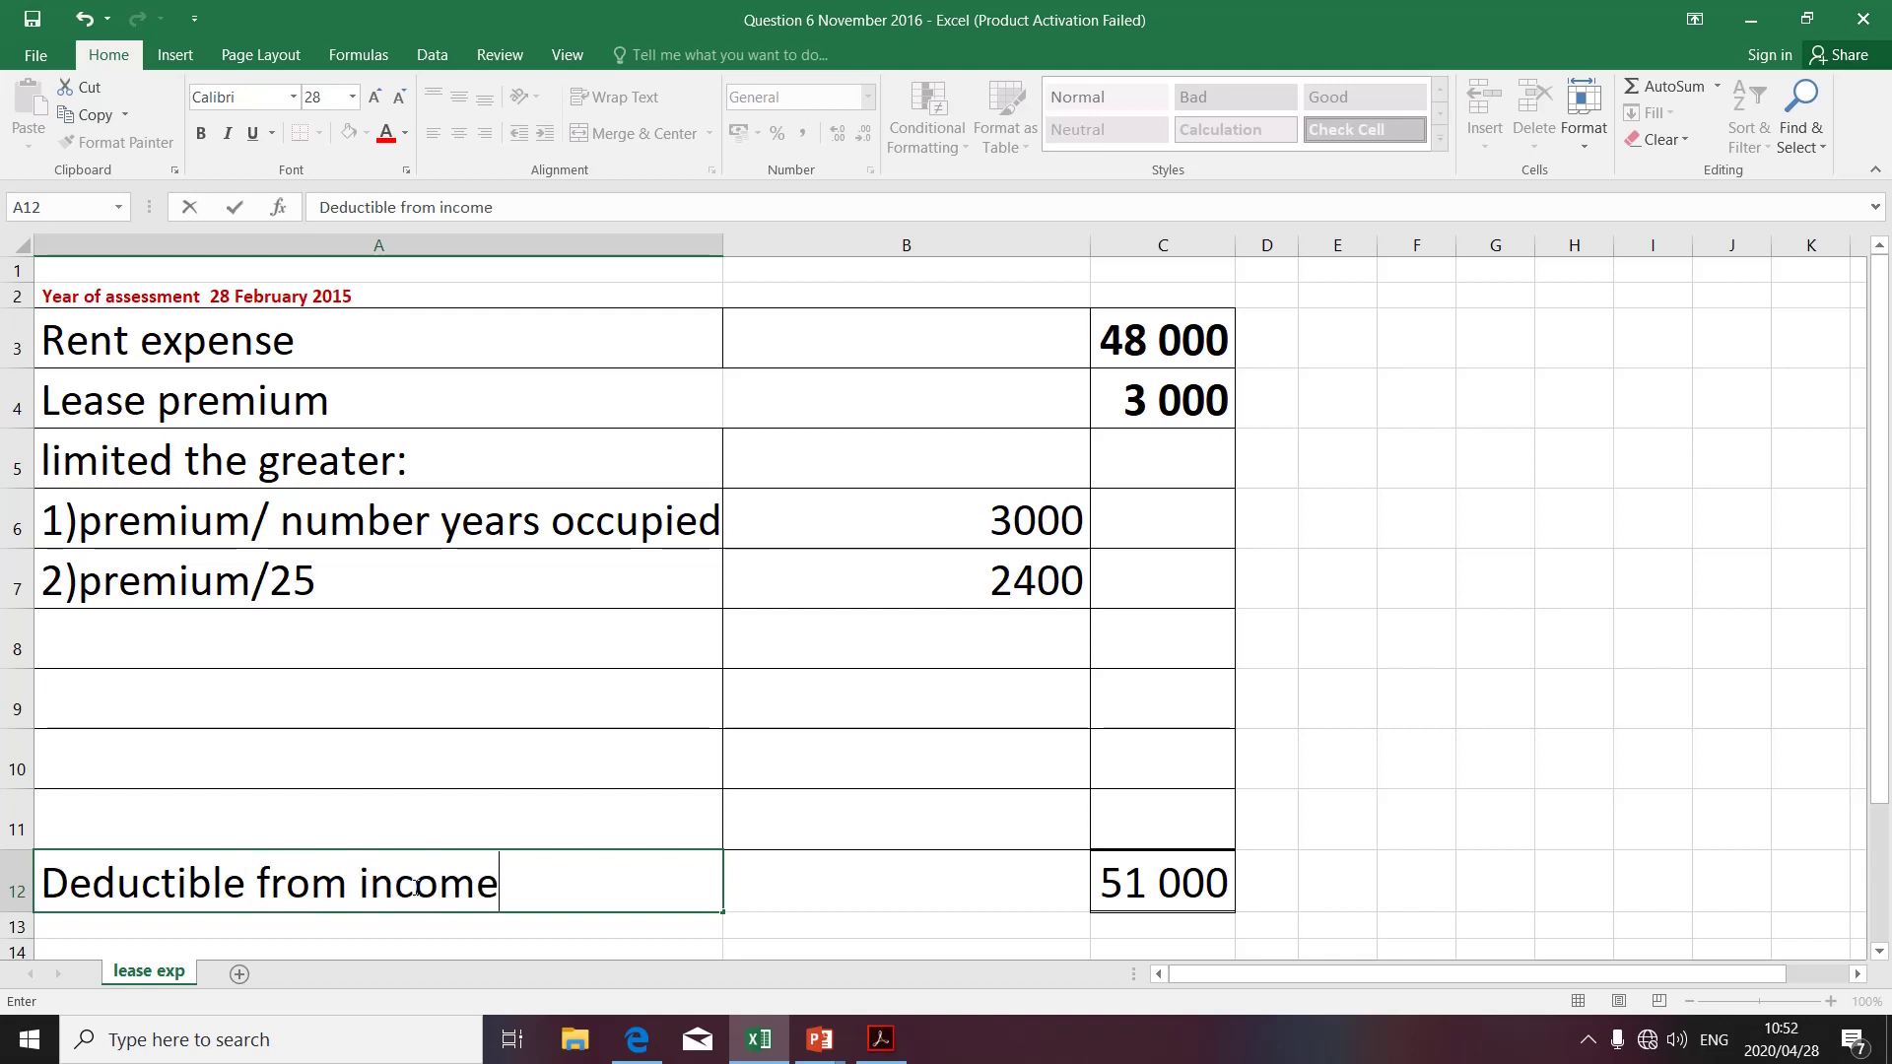
key("Return")
Make the total row A12:C12 bold.
left_click_drag(416, 887, 1107, 879)
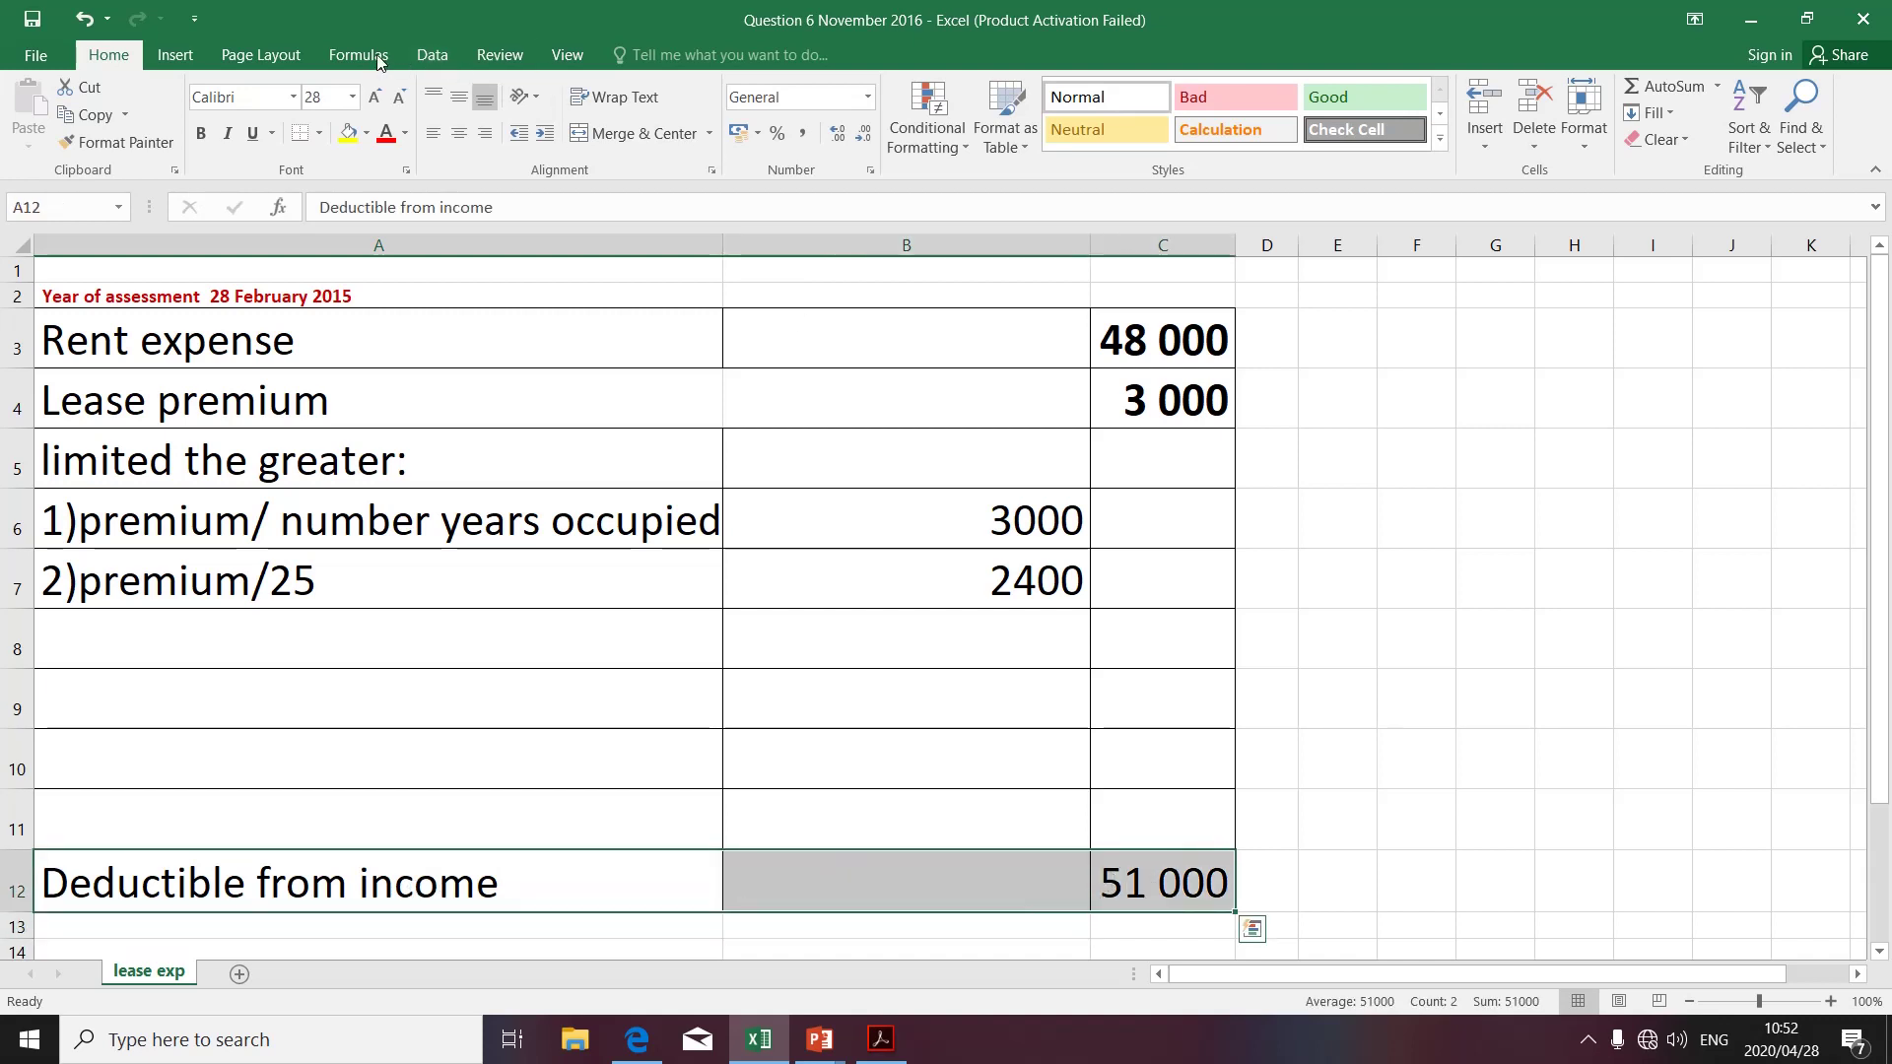
left_click(201, 133)
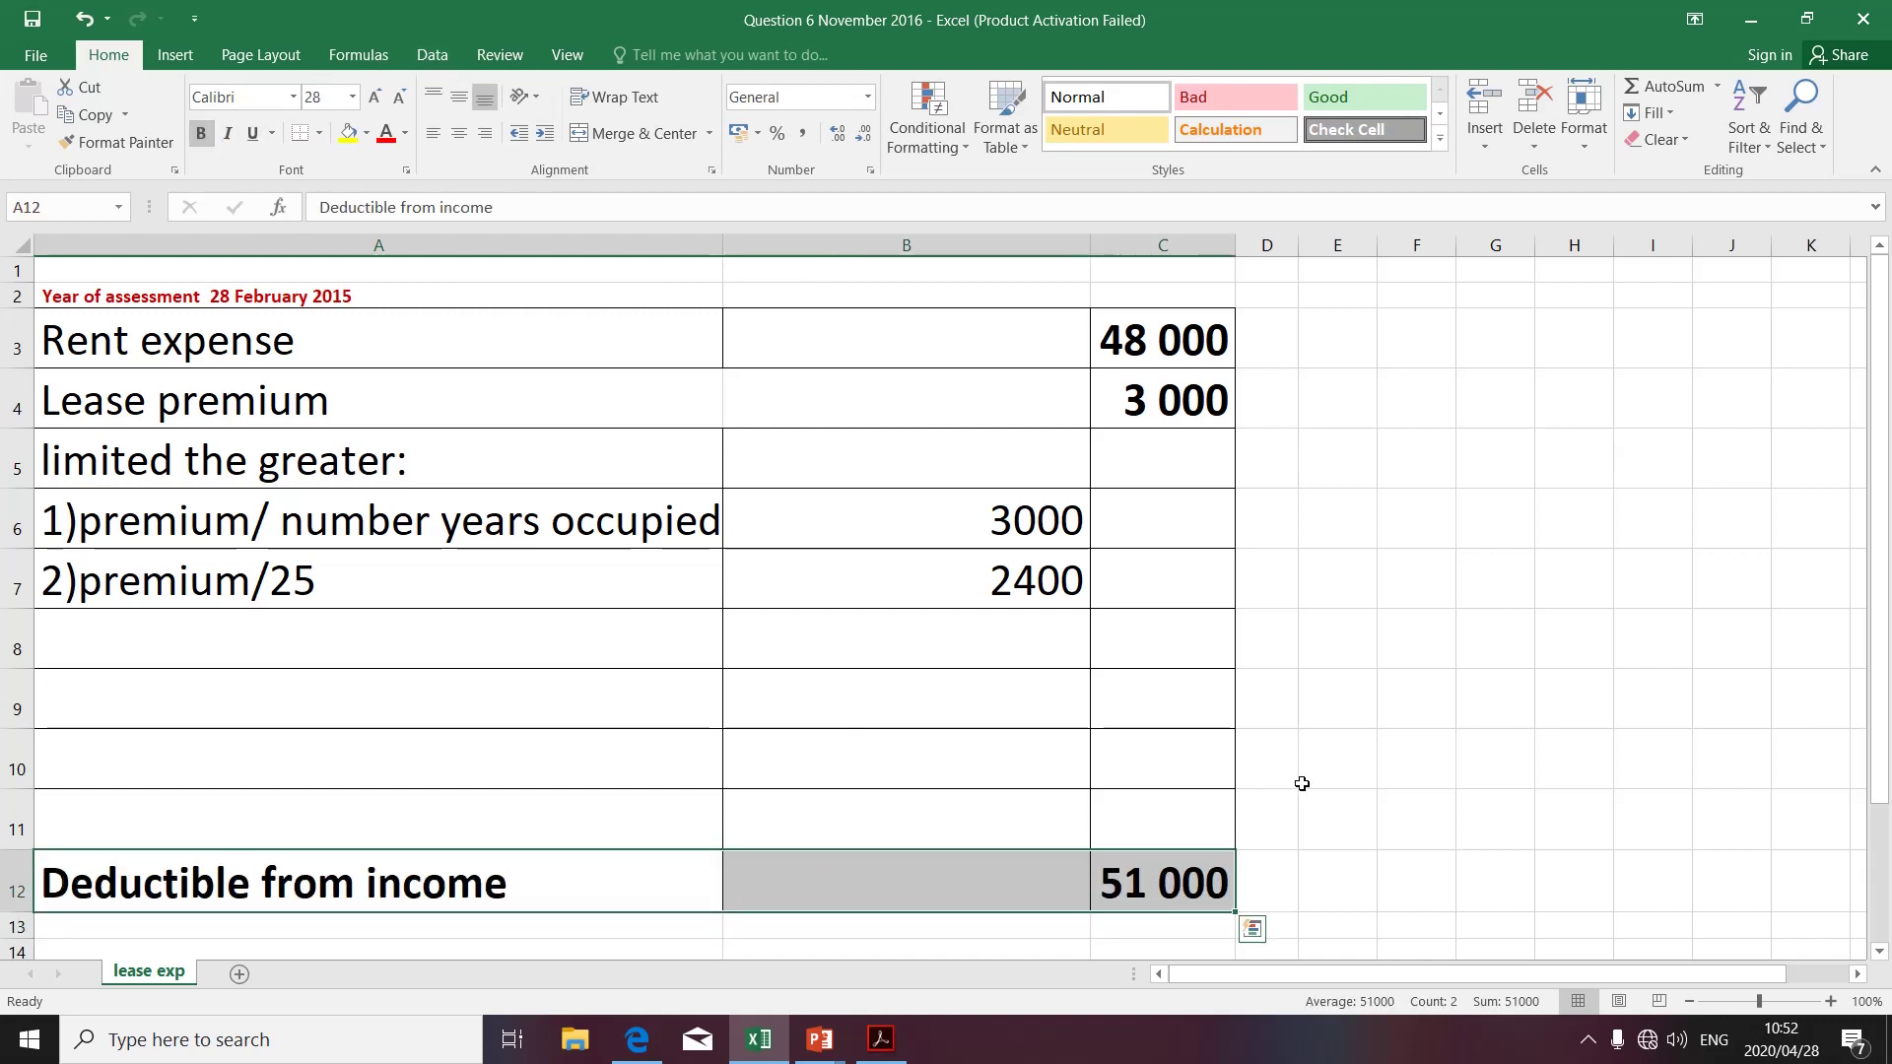
left_click(1350, 765)
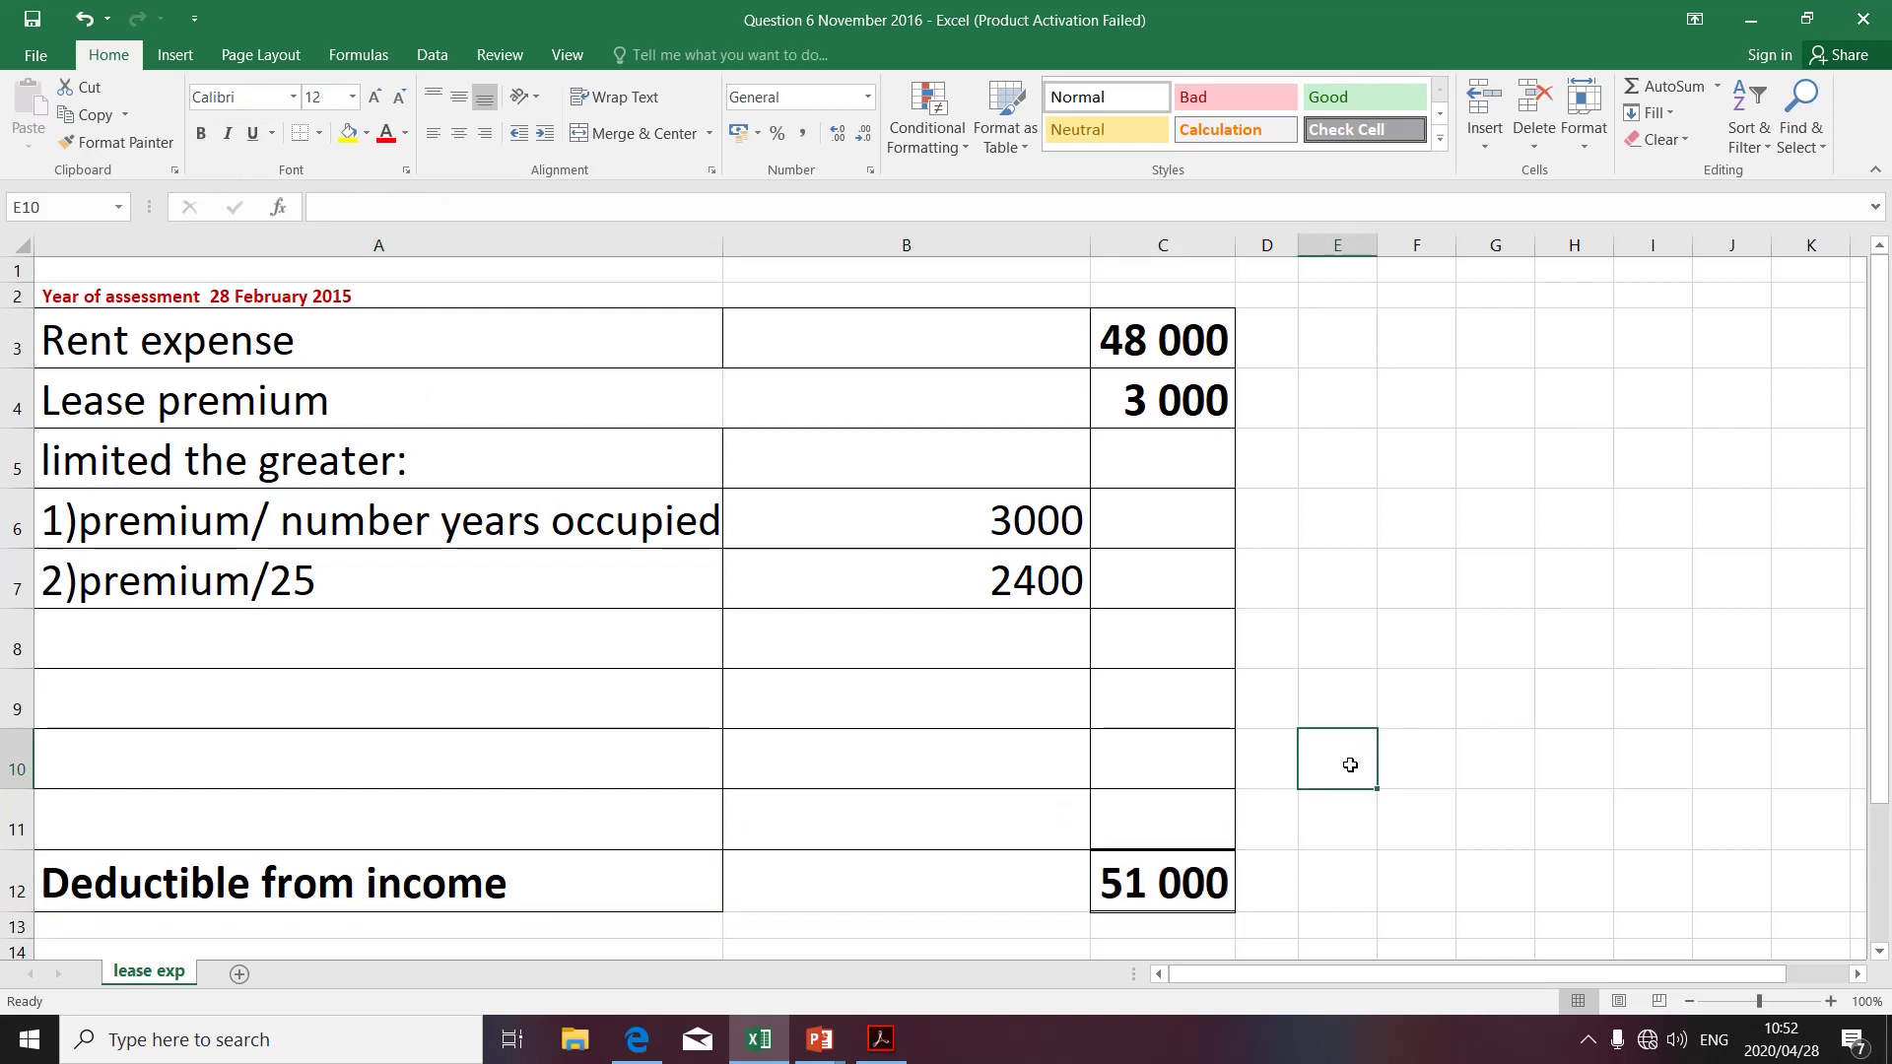
Switch to the PowerPoint slide show and reveal the second limit on the section 11(f) tax implications slide.
key("alt+Tab")
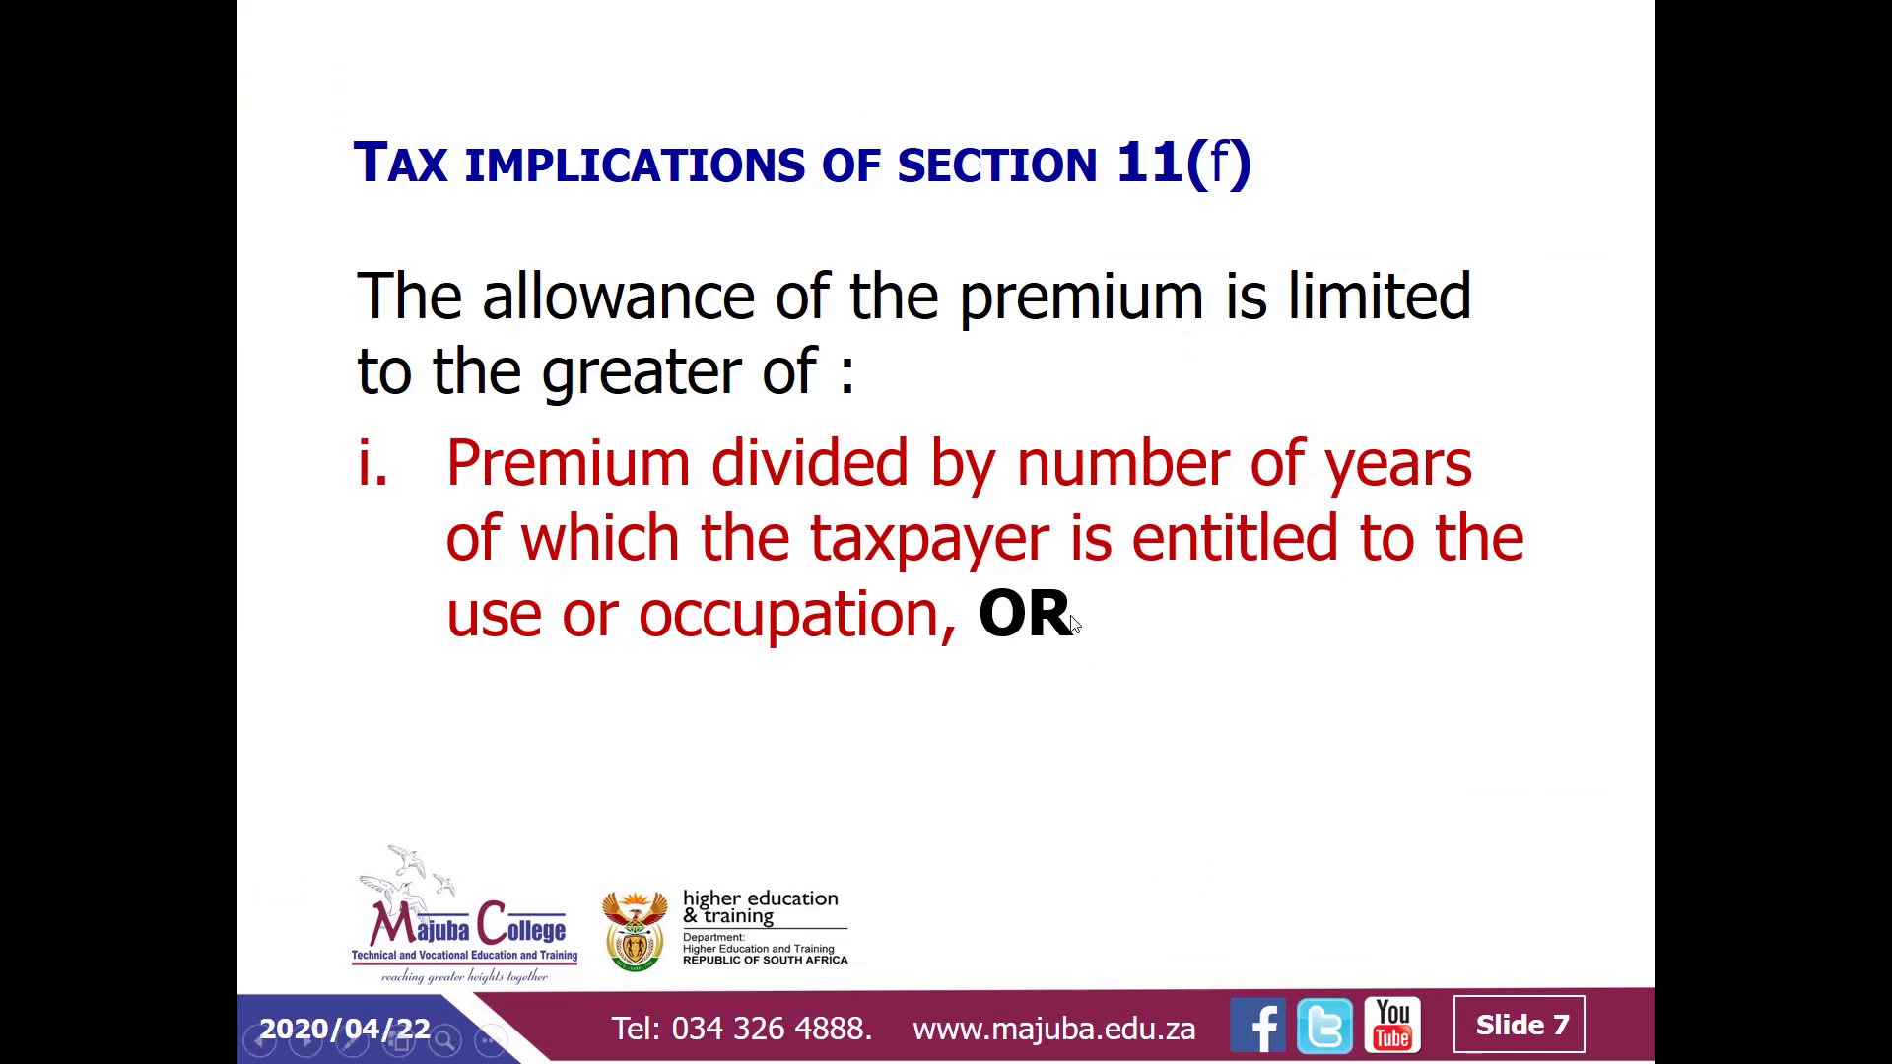
left_click(1127, 625)
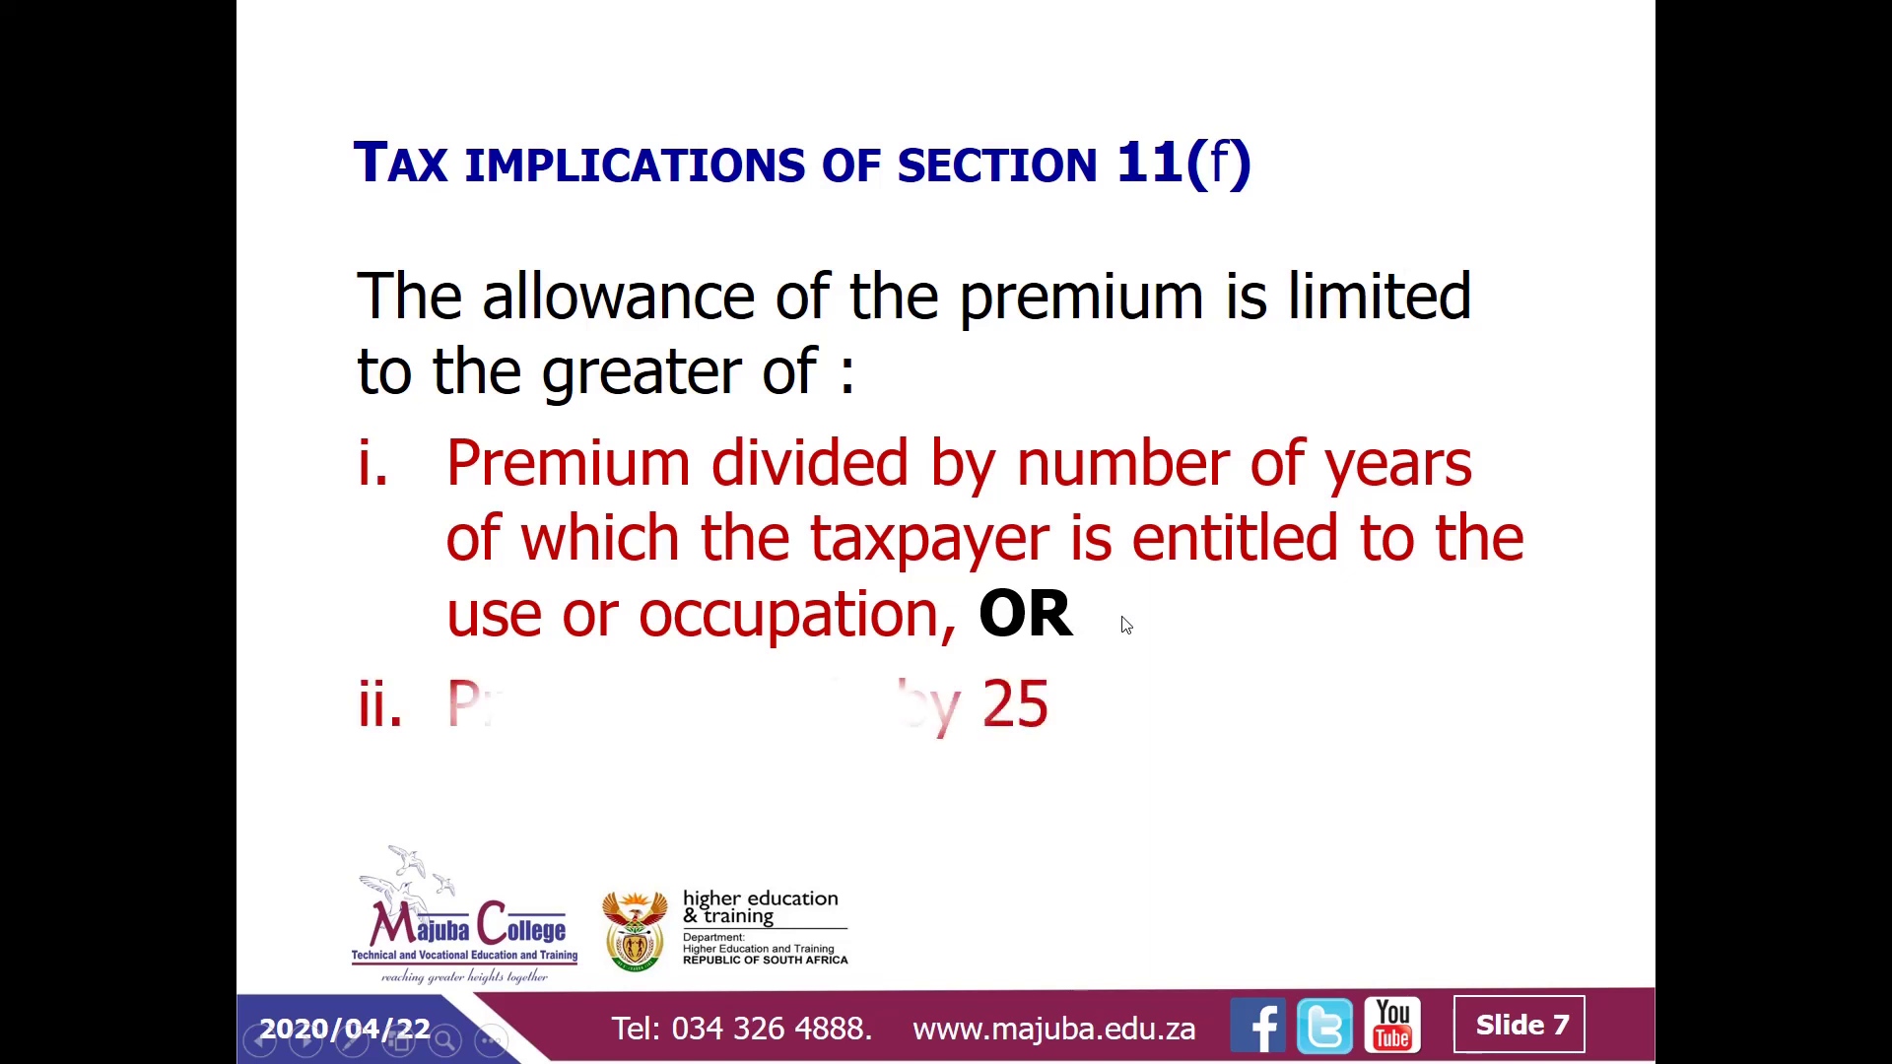